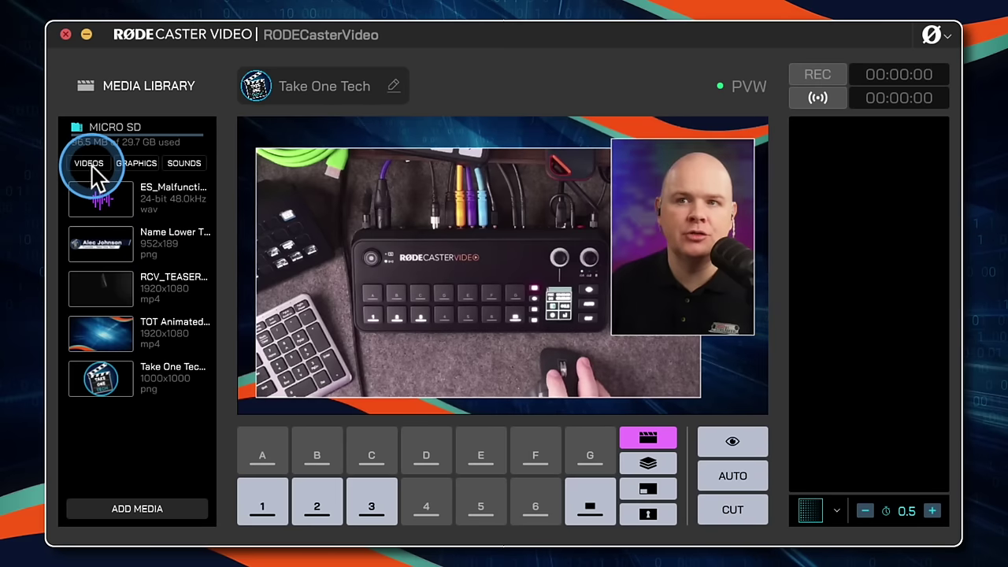
Preview the media library filtered by videos, graphics and sounds, alone and combined, and clear all filters.
left_click(90, 165)
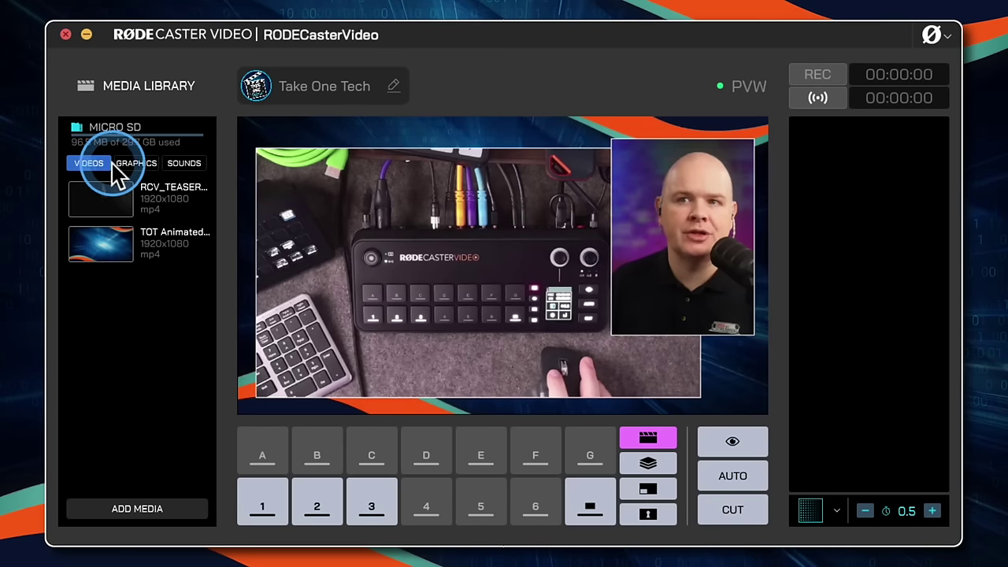
left_click(83, 163)
left_click(135, 163)
left_click(188, 165)
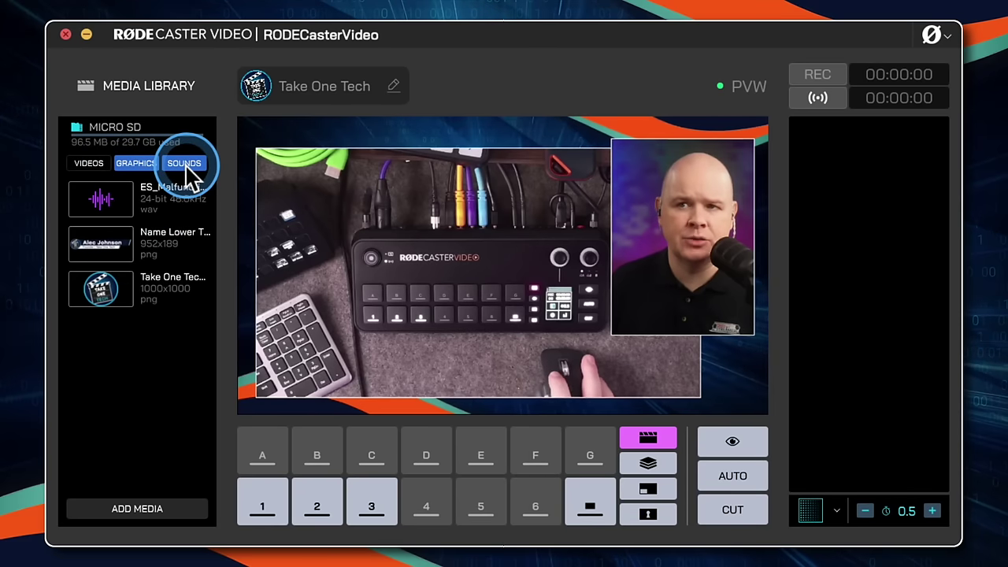
left_click(136, 165)
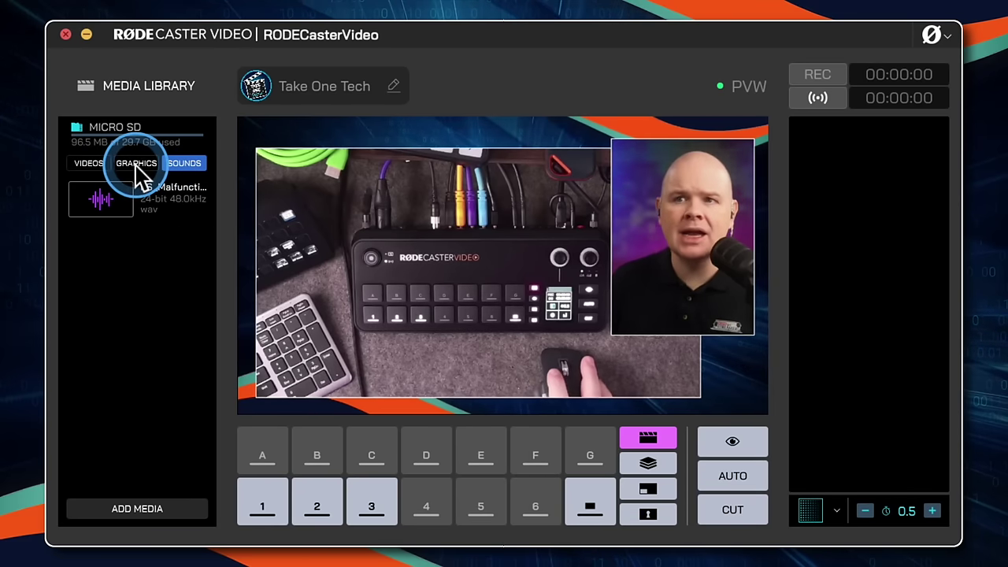
left_click(89, 165)
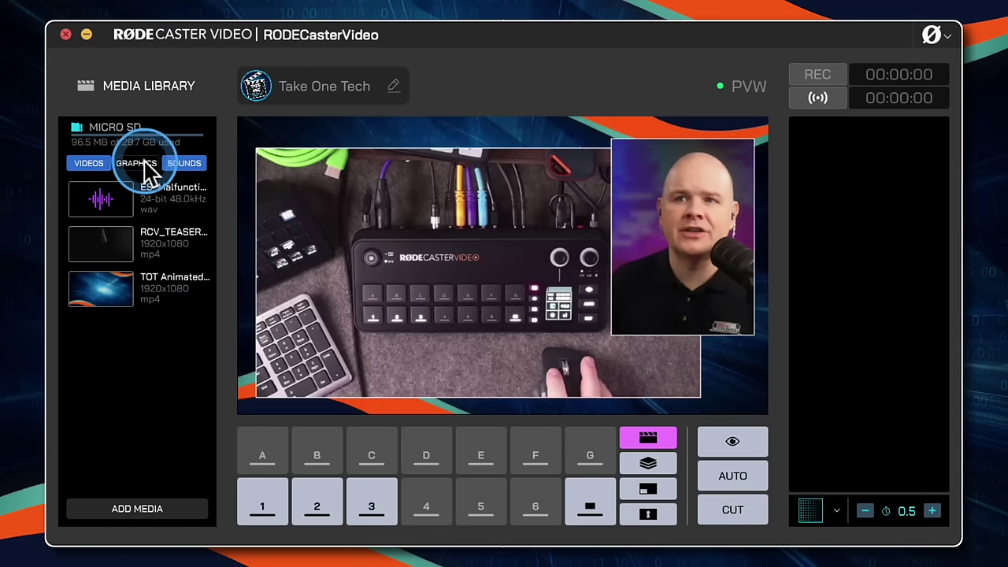
left_click(145, 167)
left_click(180, 165)
left_click(135, 165)
left_click(86, 163)
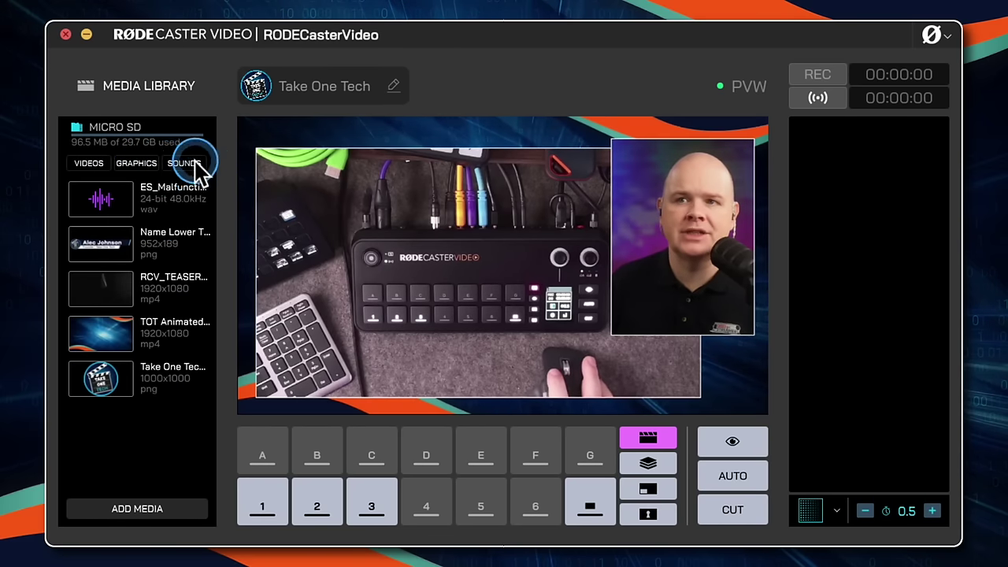
Filter the media library to sounds and assign the ES_Malfunction sound to the empty media pad A.
left_click(194, 165)
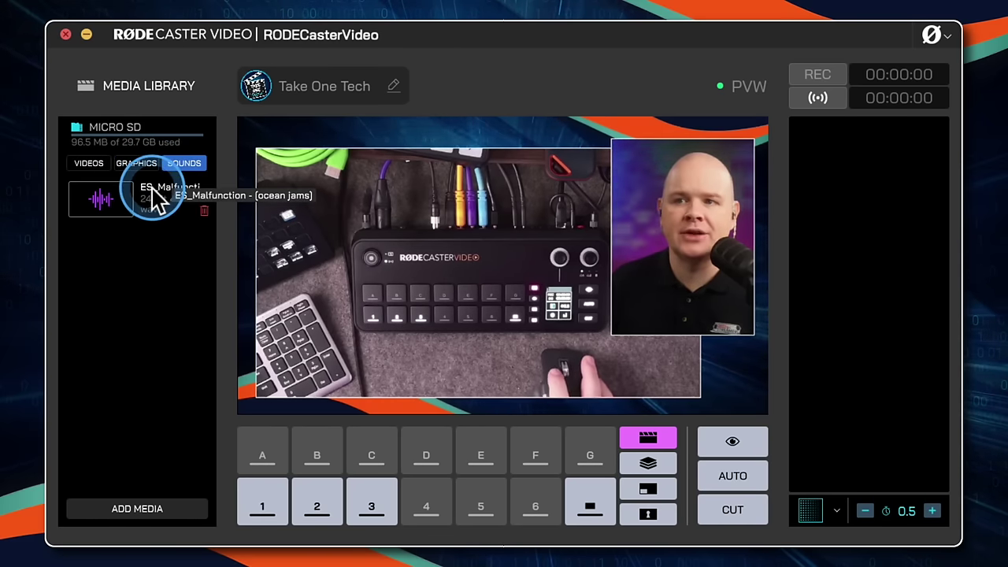
left_click(258, 456)
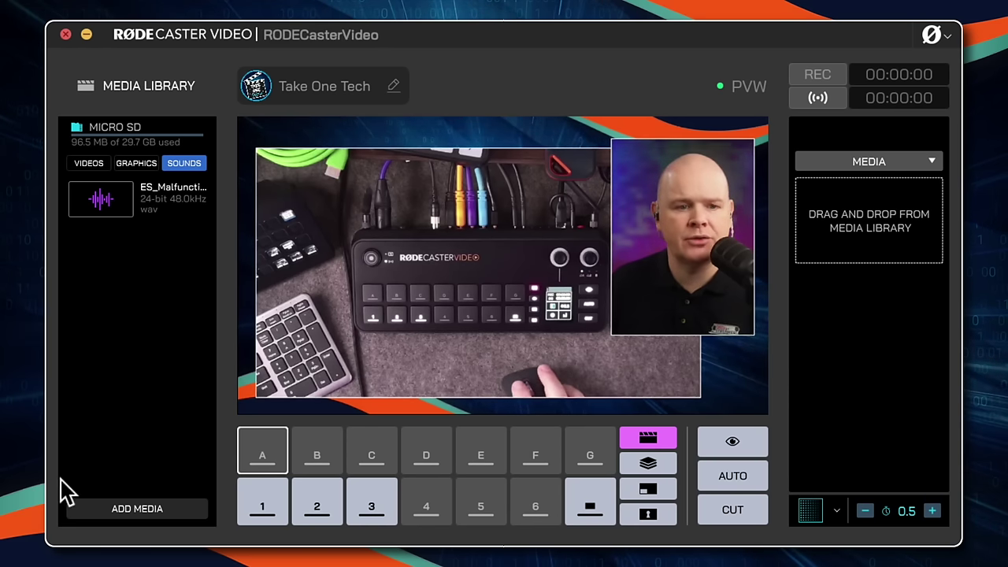
left_click_drag(98, 206, 906, 217)
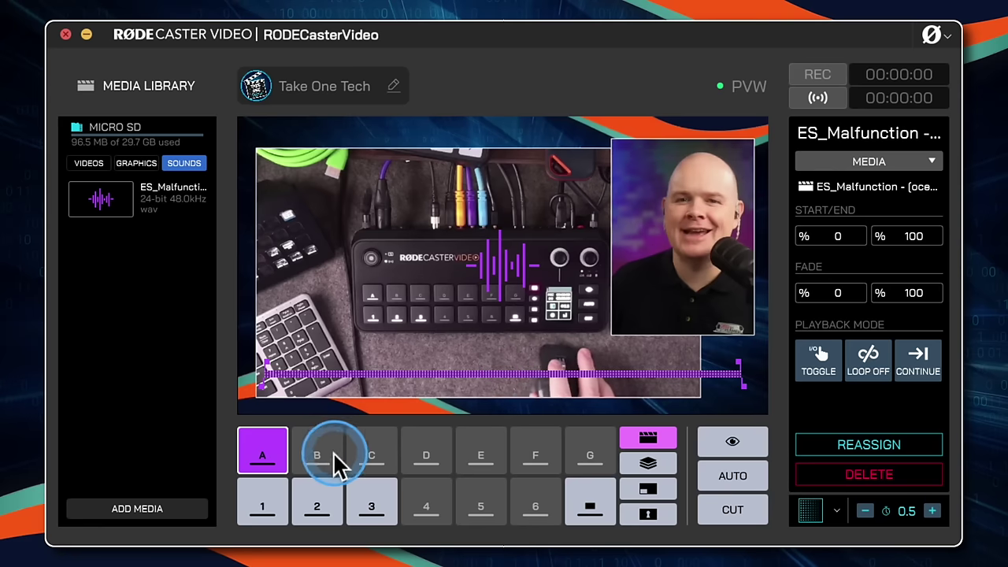
Trim the ES_Malfunction sound on pad A to start at 17% and end at 77%.
mouse_move(271, 453)
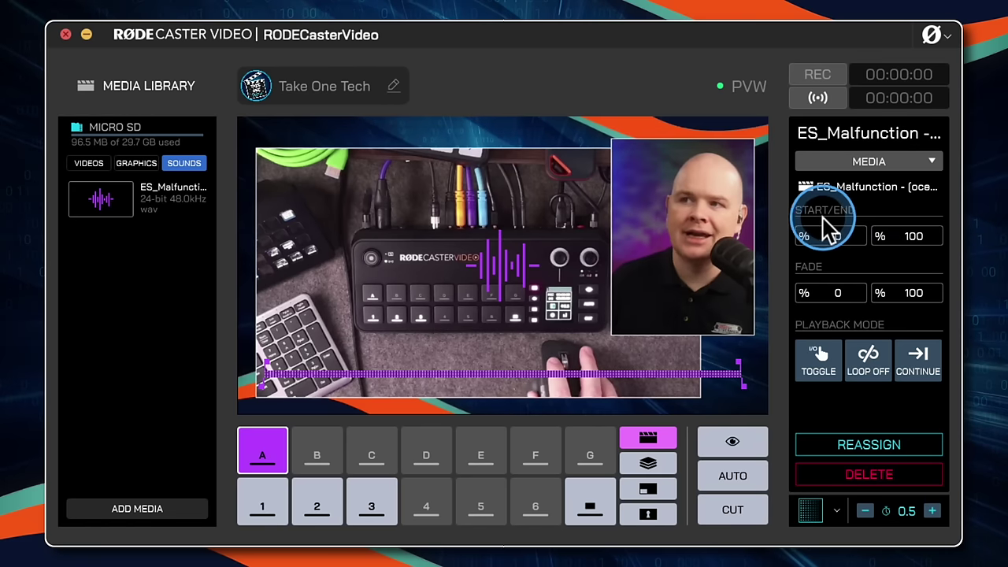
left_click(903, 235)
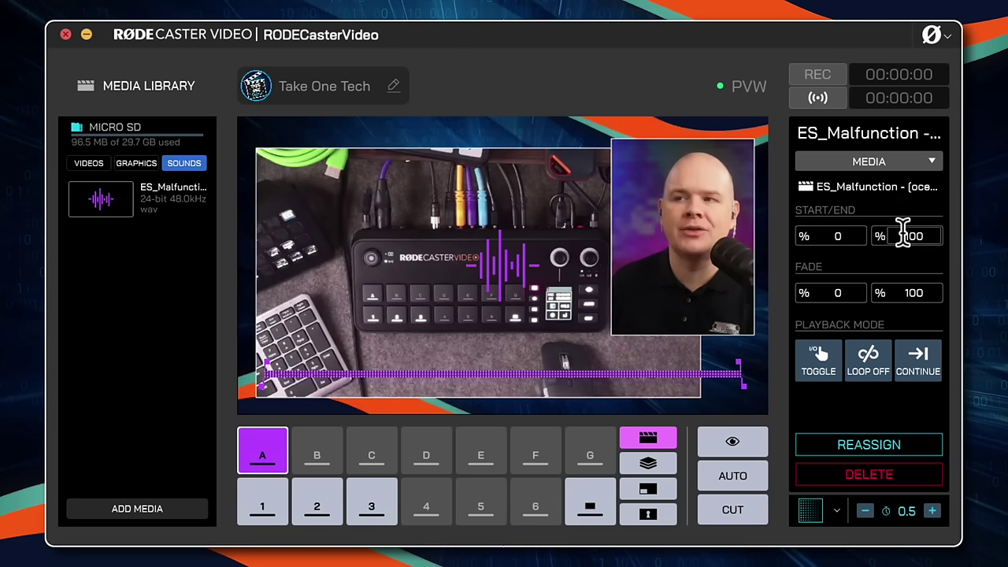
left_click(843, 242)
left_click(895, 236)
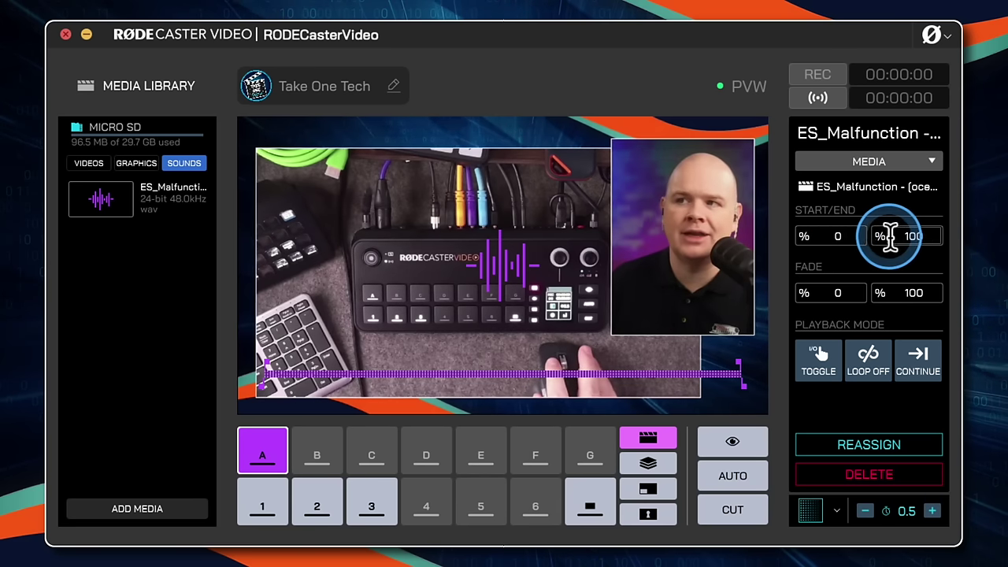
left_click(844, 236)
left_click(488, 358)
left_click_drag(256, 374, 347, 397)
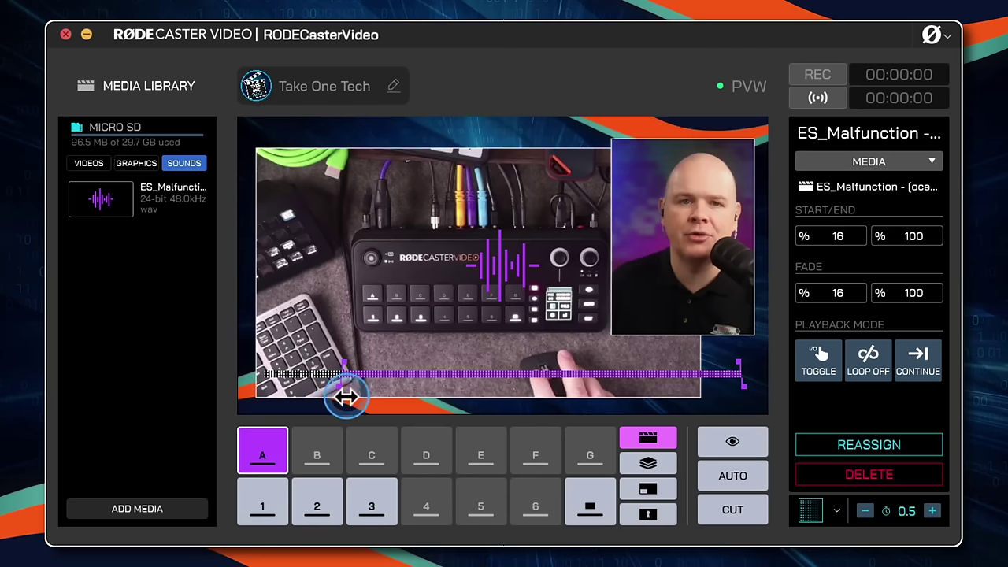
left_click_drag(743, 387, 648, 387)
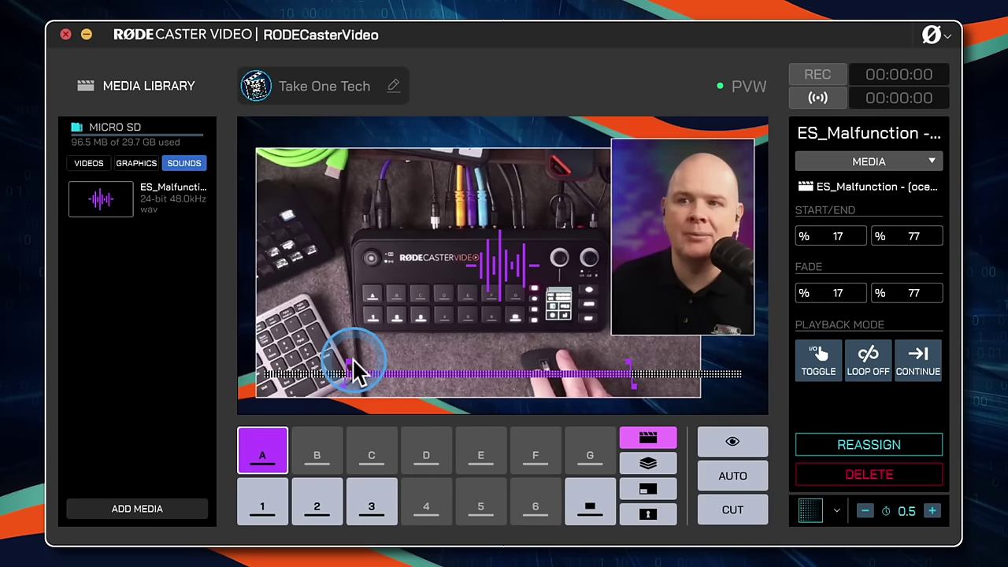
Set the sound's fade points to 30% for the fade-in and 59% for the fade-out.
left_click_drag(349, 361, 413, 366)
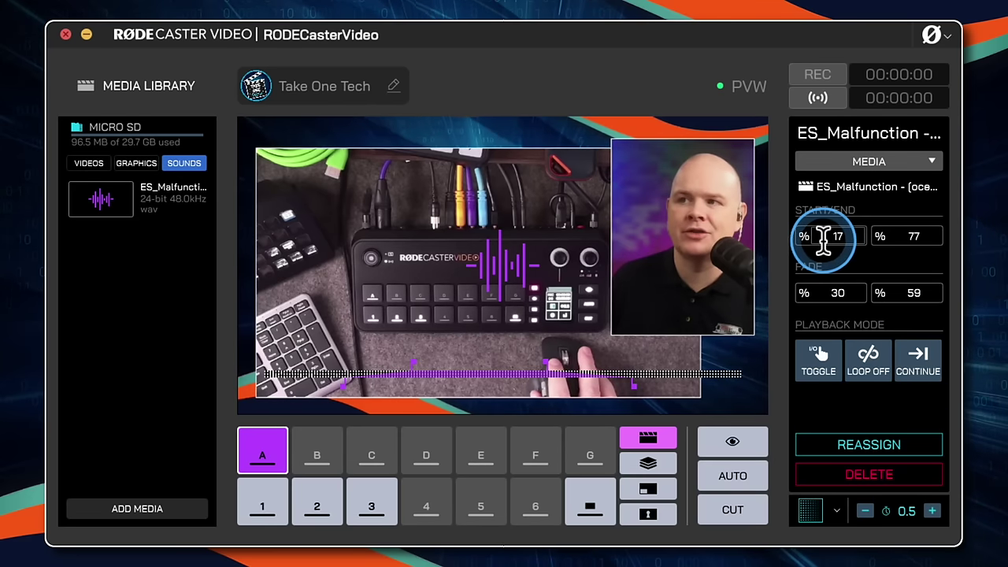
left_click(905, 238)
left_click(835, 293)
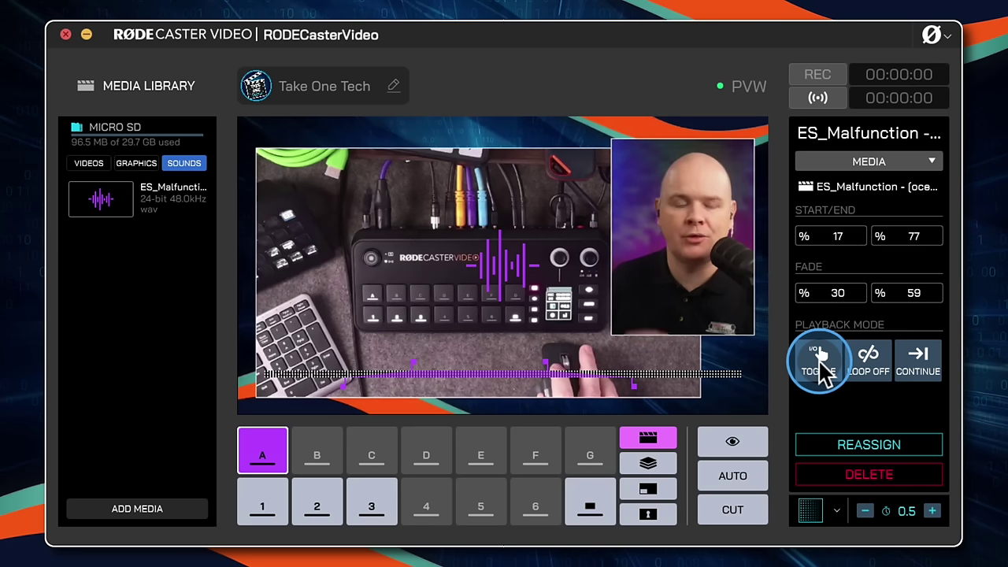
Cycle the sound's playback mode through Hold and 1 Shot and return it to Toggle.
left_click(818, 360)
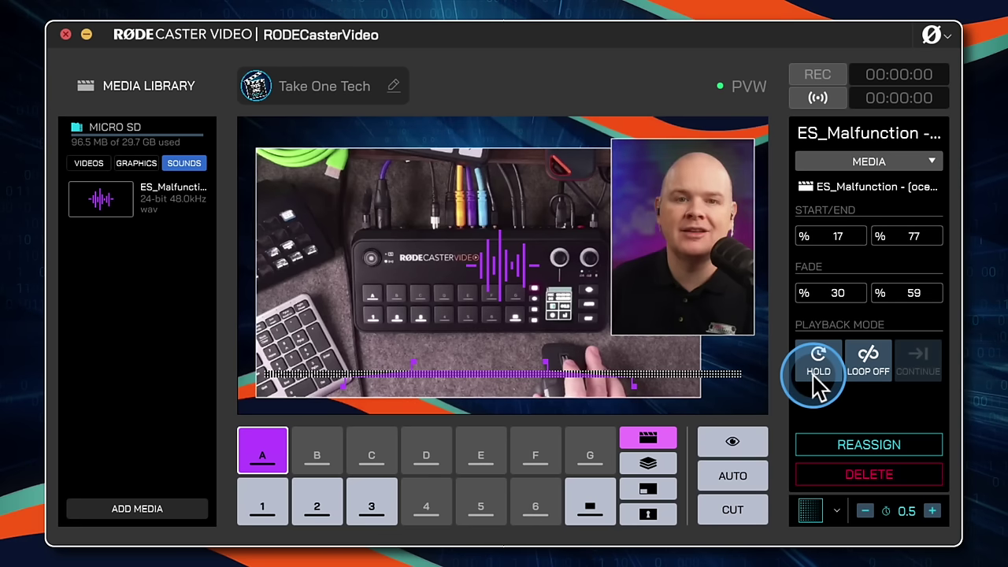
left_click(815, 371)
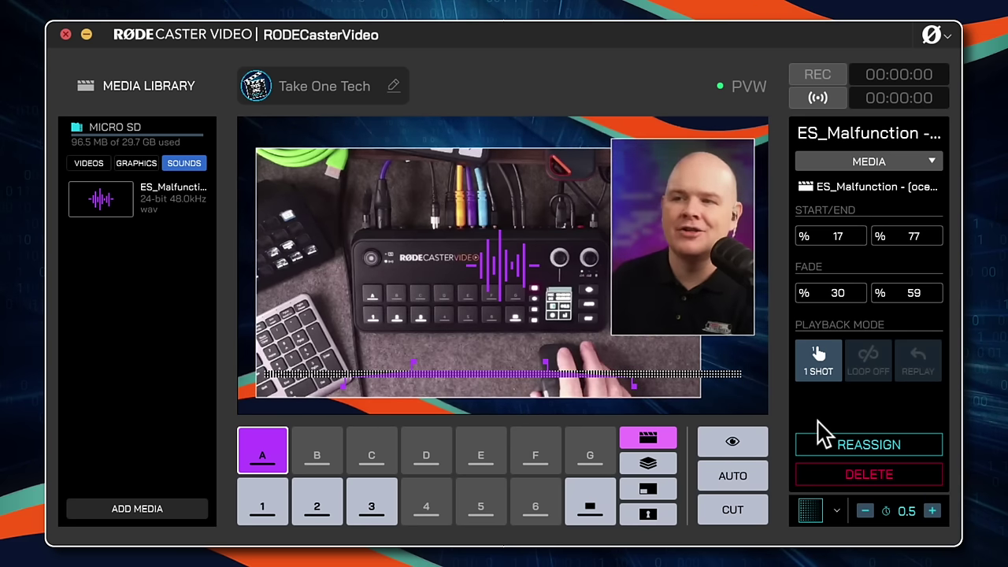
left_click(819, 358)
left_click(823, 367)
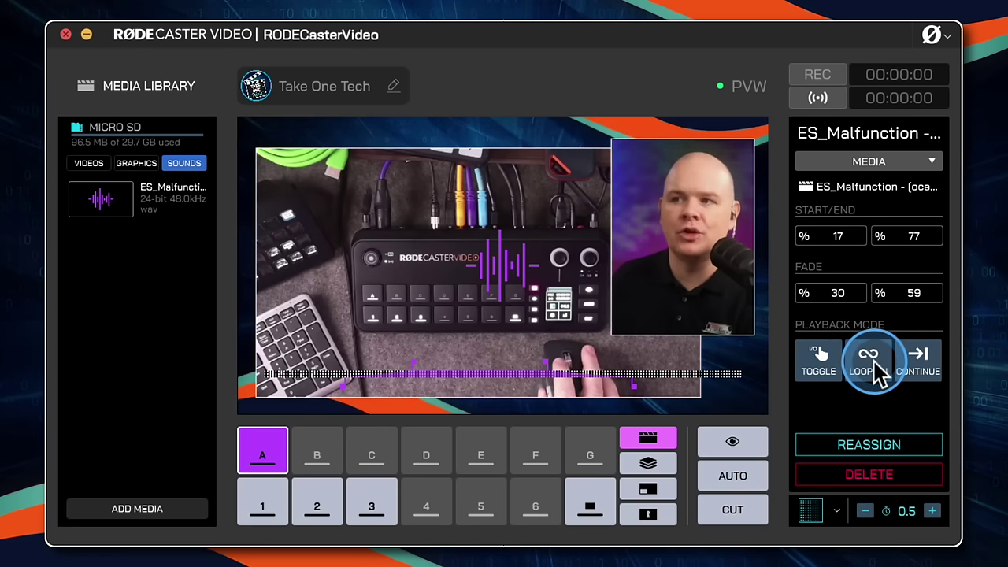
Try looping on and off for the sound while its playback mode is Toggle.
left_click(869, 367)
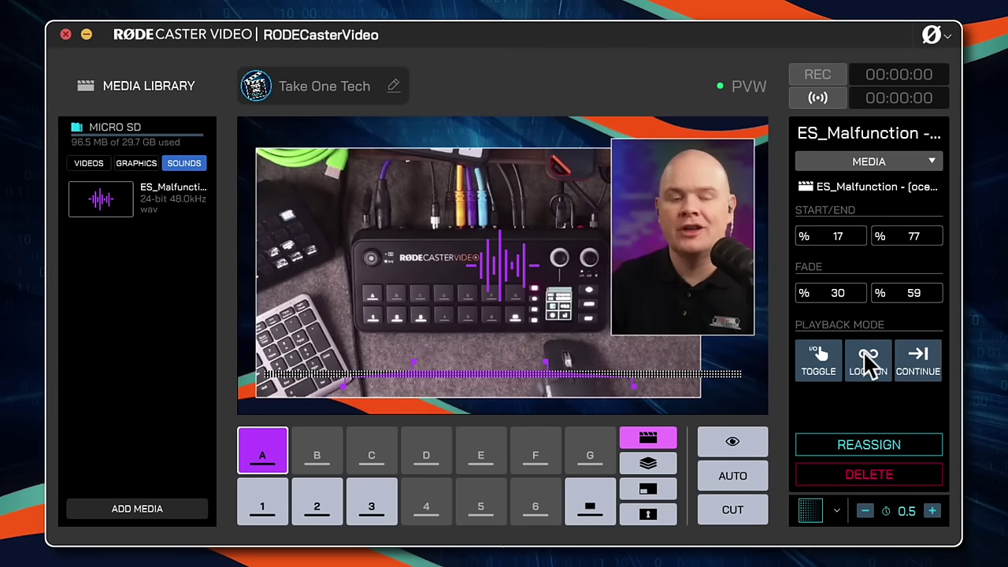
left_click(869, 366)
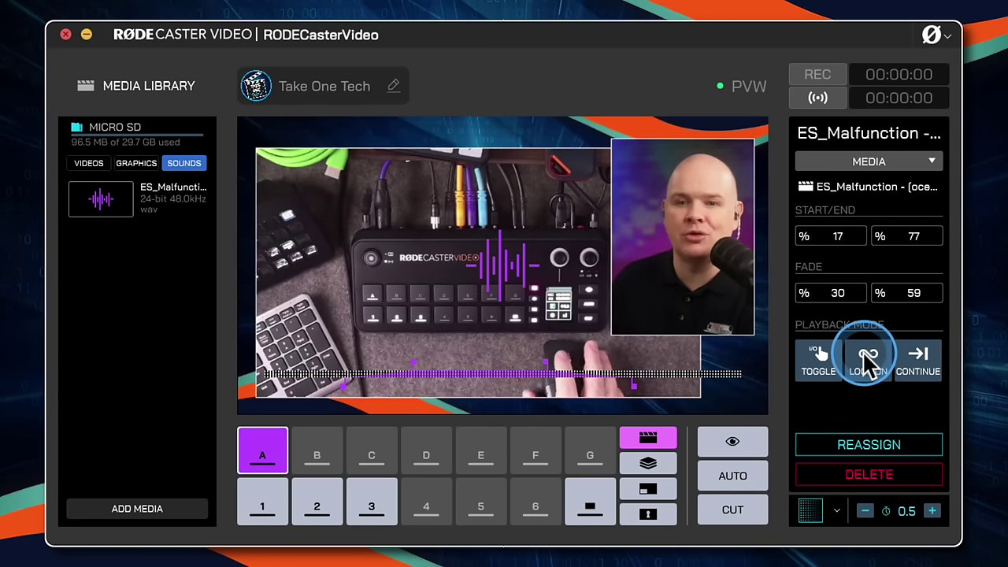
left_click(874, 373)
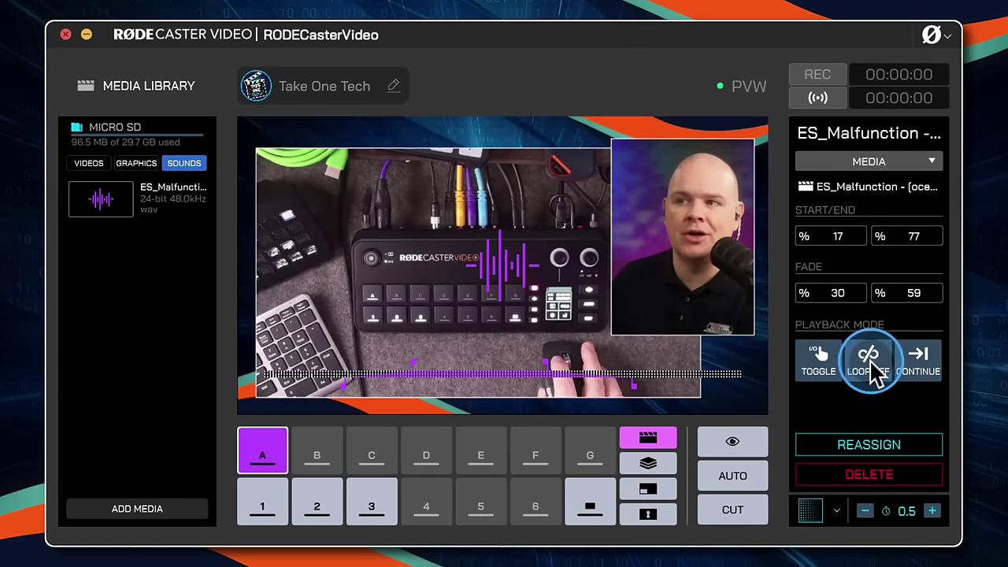
Try looping in Hold mode and switch through 1 Shot back to Toggle with looping off.
left_click(829, 360)
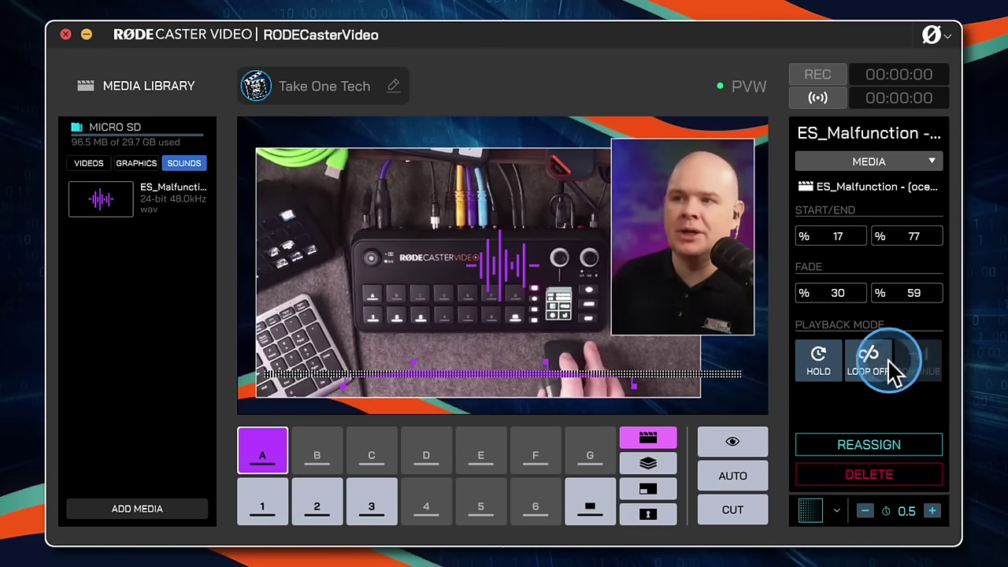
left_click(845, 356)
left_click(874, 364)
left_click(818, 357)
left_click(867, 361)
left_click(825, 357)
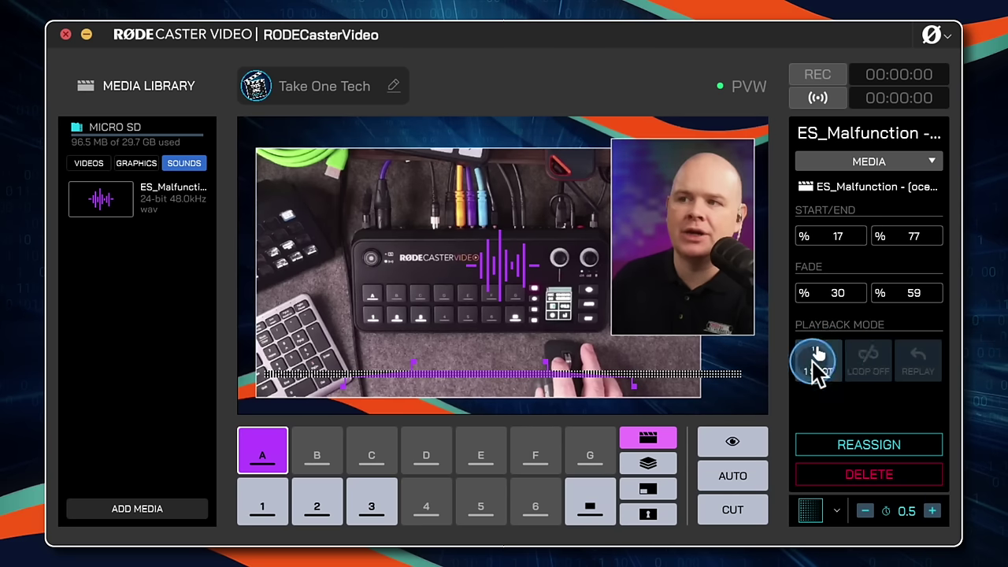
left_click(818, 358)
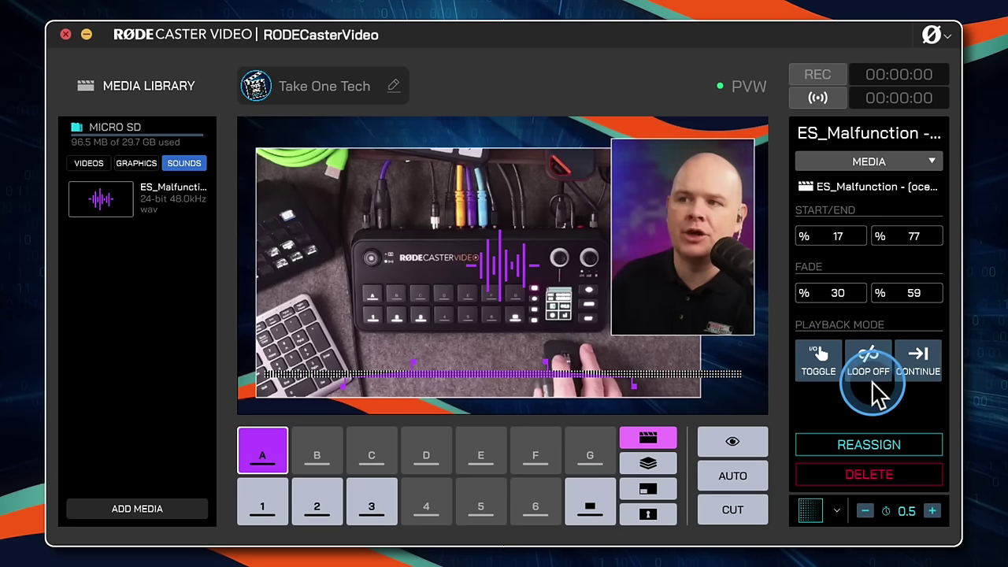
Change the sound's restart behaviour from Continue to Replay.
left_click(923, 364)
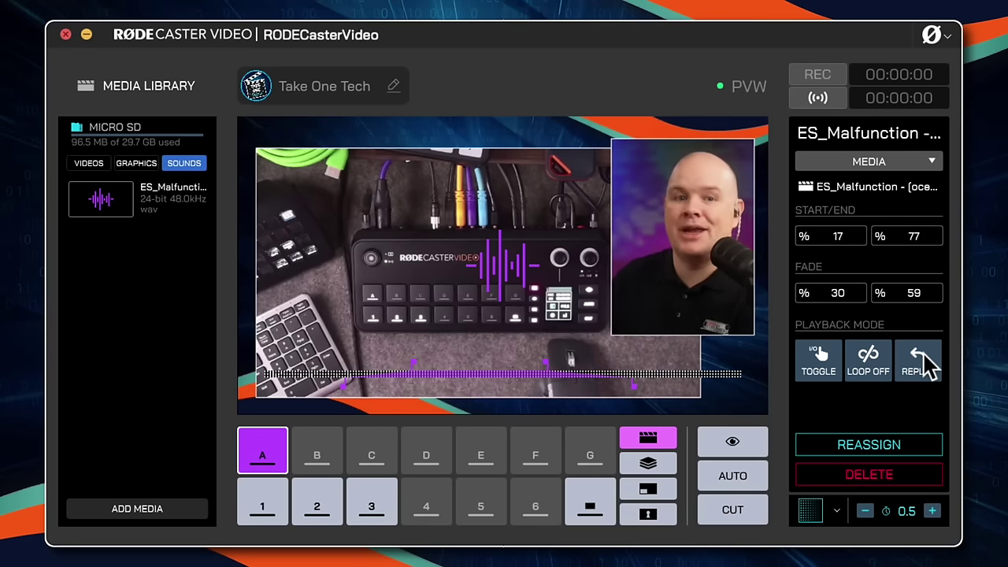
left_click(927, 362)
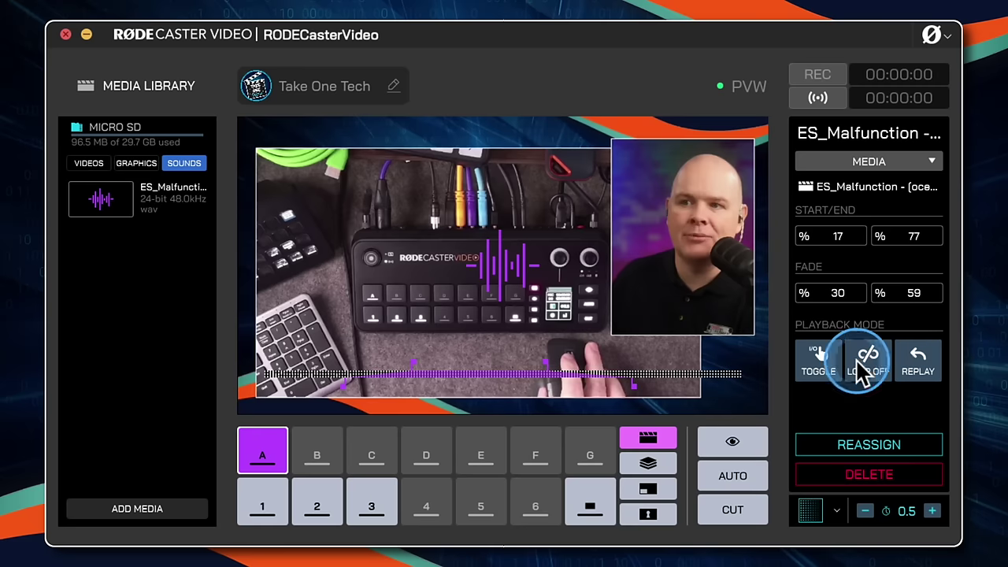
Reassign the sound from pad A to pad C and move it back to pad A.
left_click(840, 447)
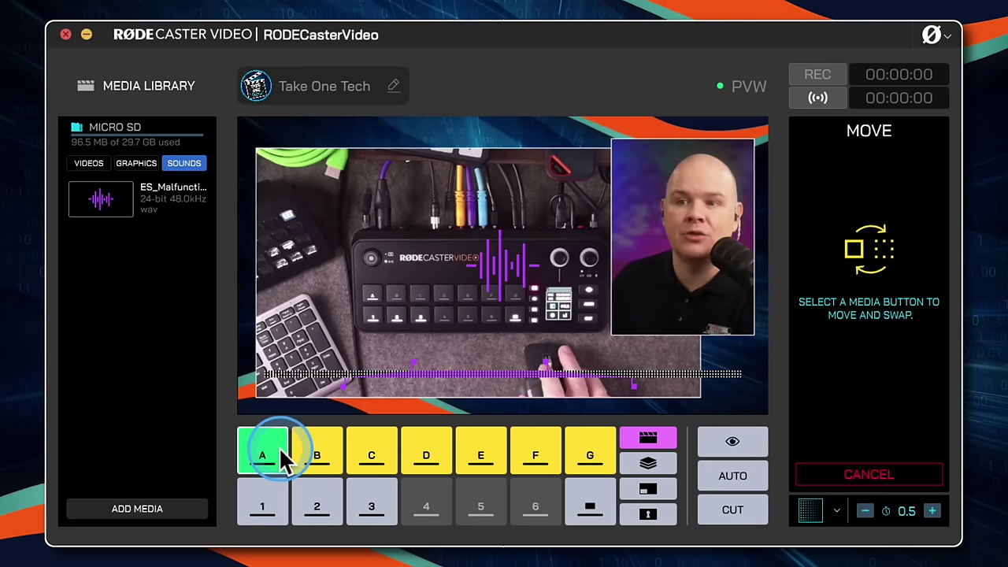
left_click(371, 460)
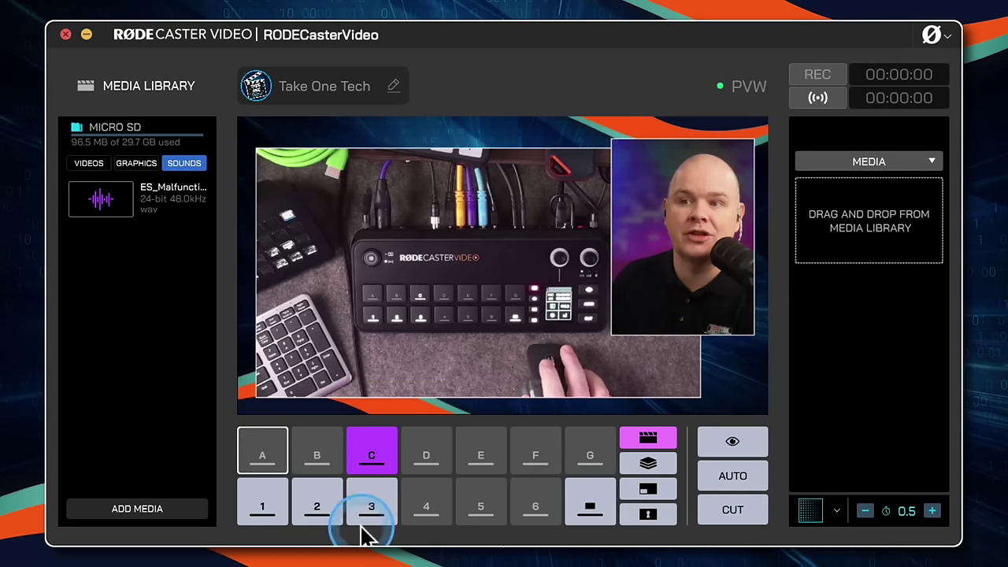
left_click(384, 463)
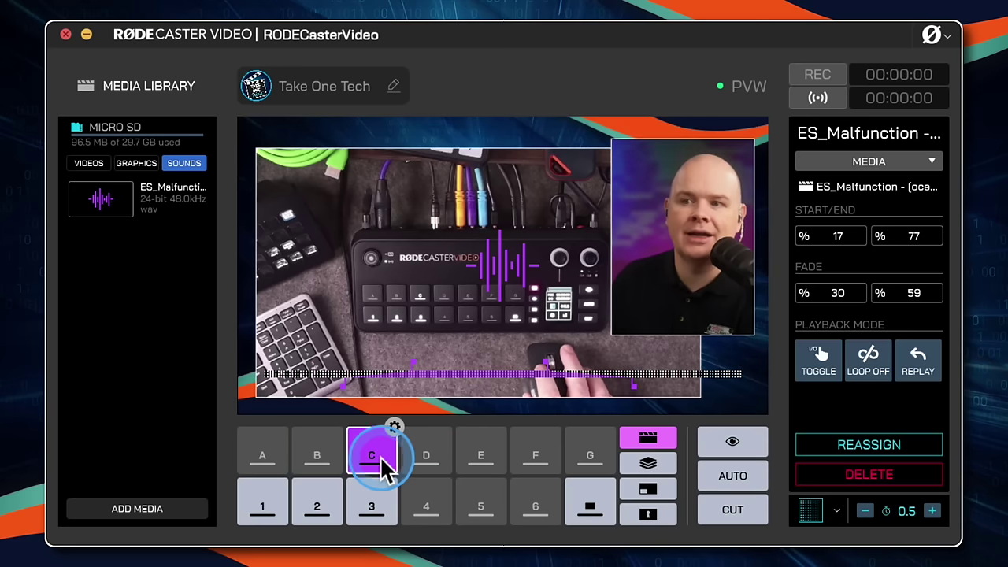
left_click(859, 443)
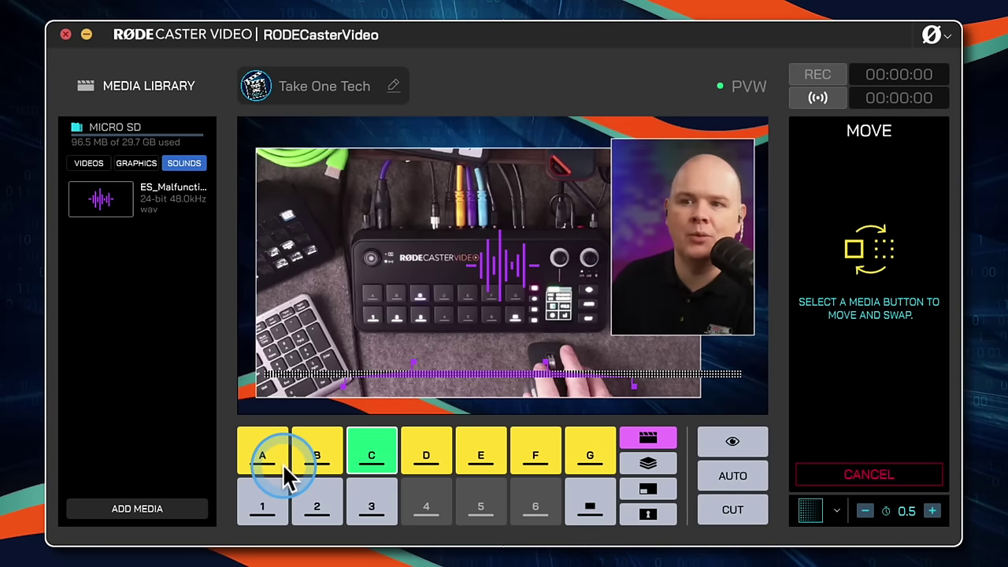
left_click(282, 463)
Open the settings of the ES_Malfunction sound on media pad A.
left_click(745, 450)
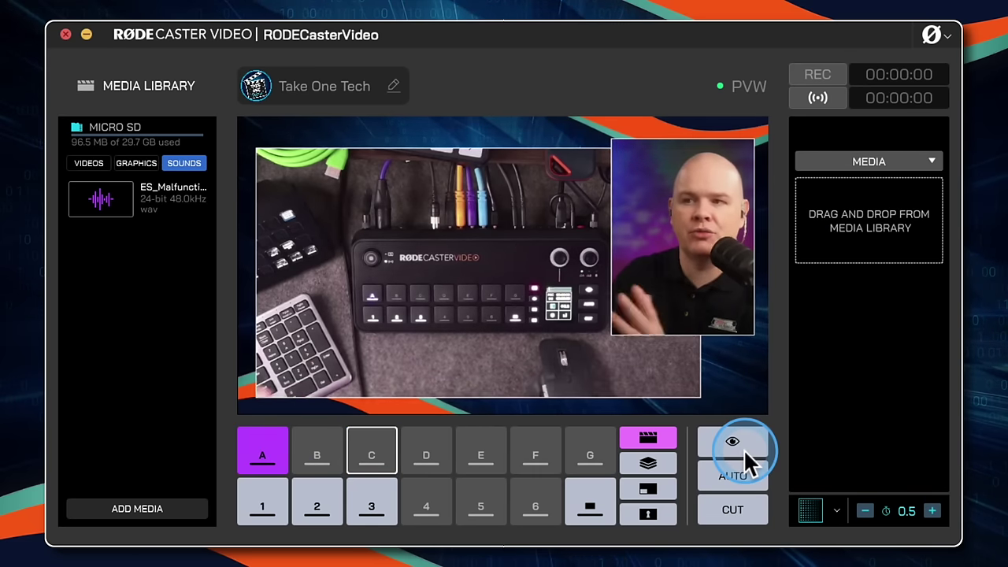
left_click(294, 437)
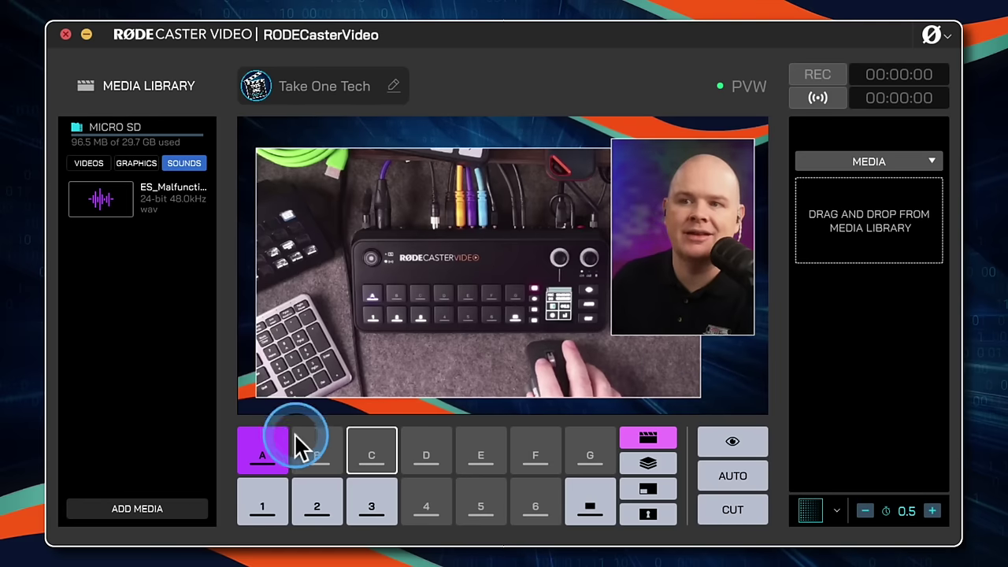
left_click(273, 457)
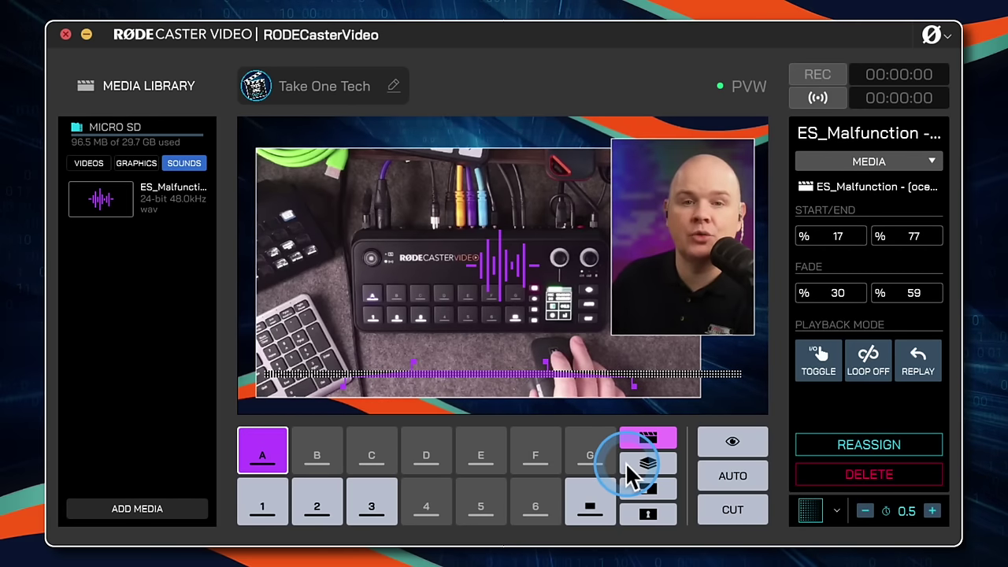
mouse_move(285, 437)
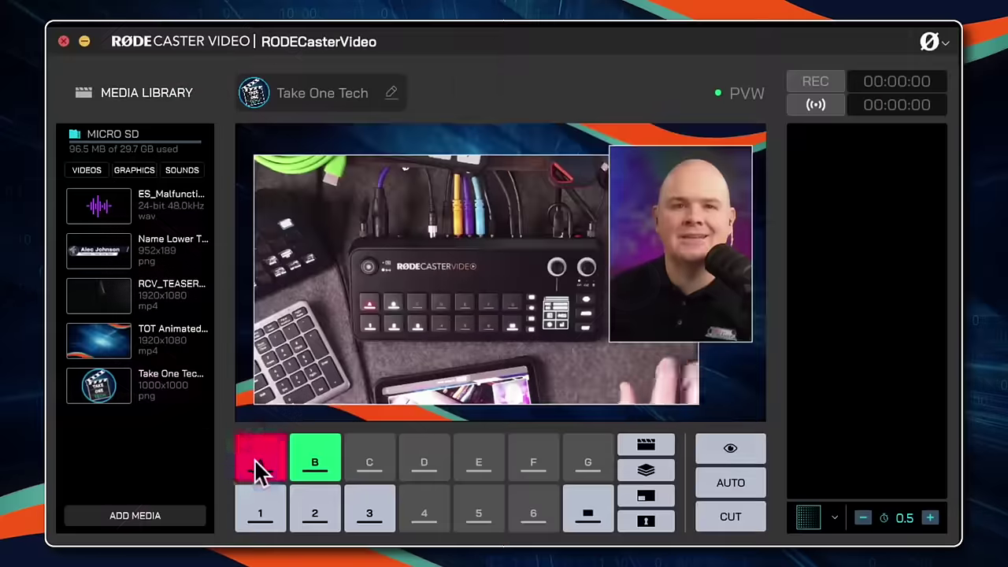
left_click(255, 473)
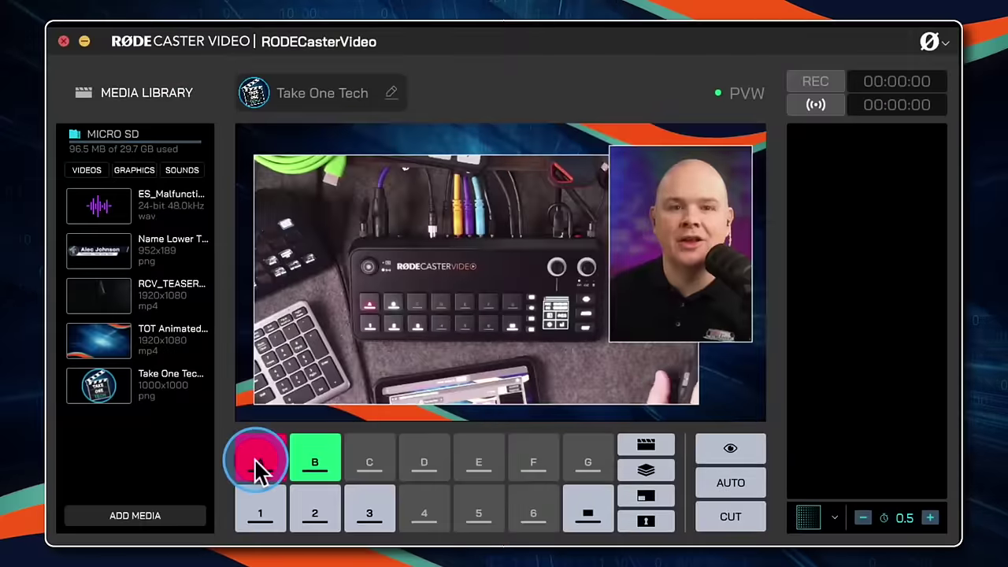
left_click(315, 473)
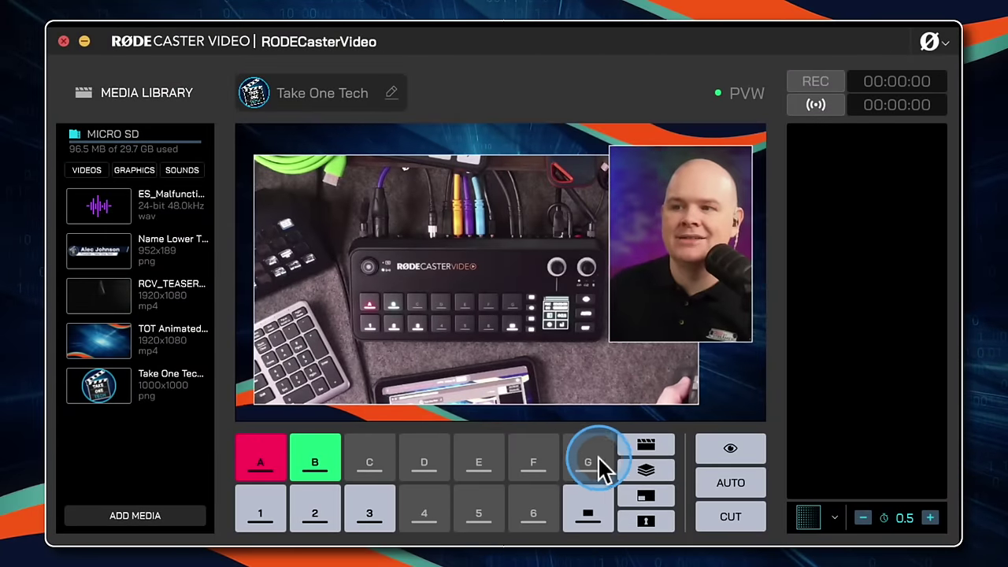
left_click(647, 471)
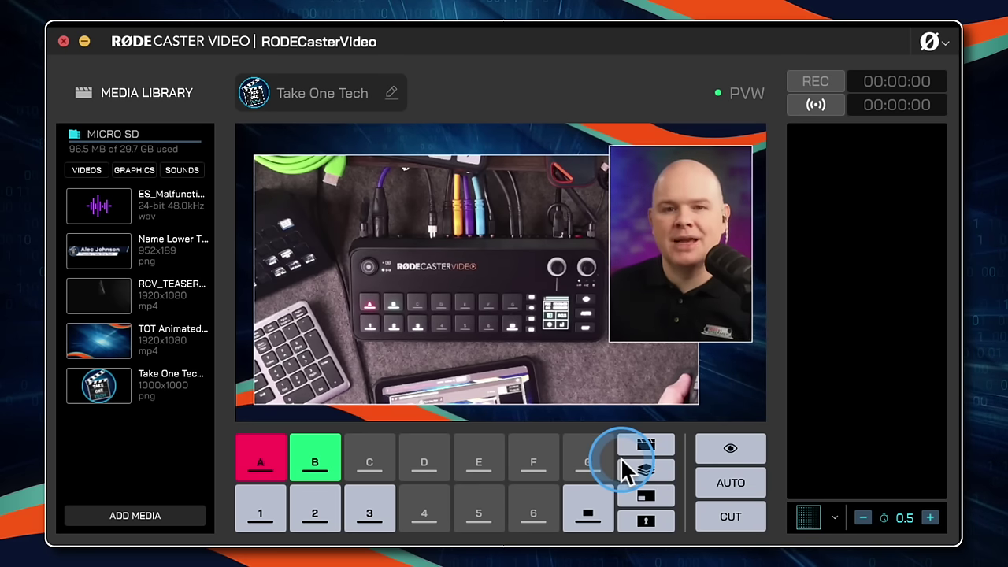
left_click(646, 451)
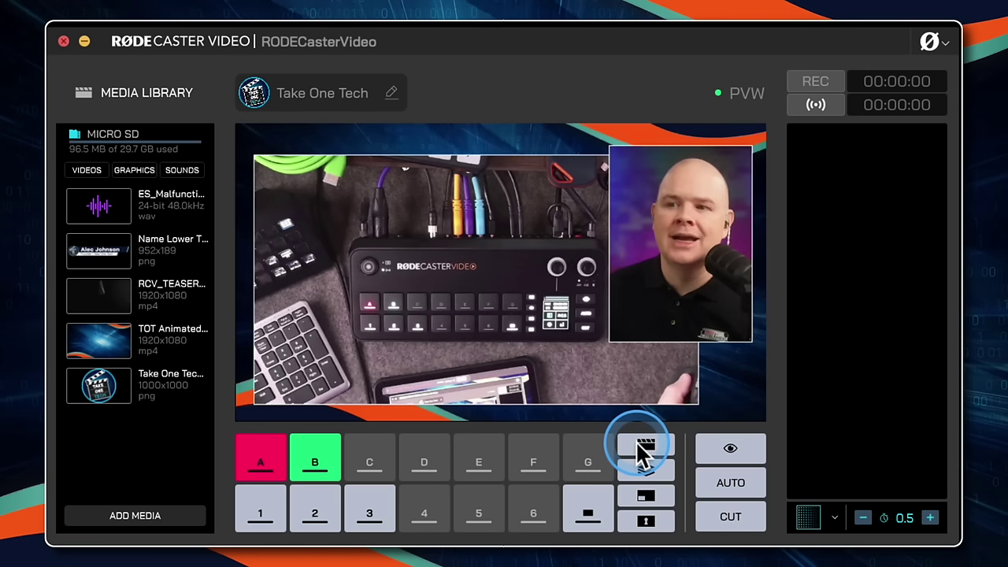
mouse_move(635, 440)
left_mouse_down()
mouse_move(500, 379)
mouse_move(289, 326)
left_mouse_up()
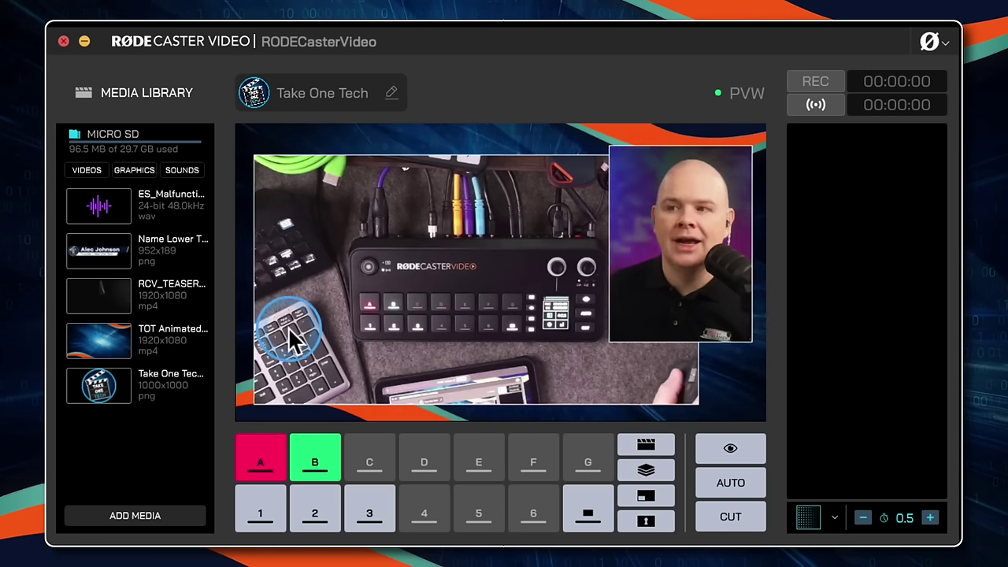
Assign Name Lower Third.png from the media library to overlay pad B and show that overlay on the output.
left_click(646, 473)
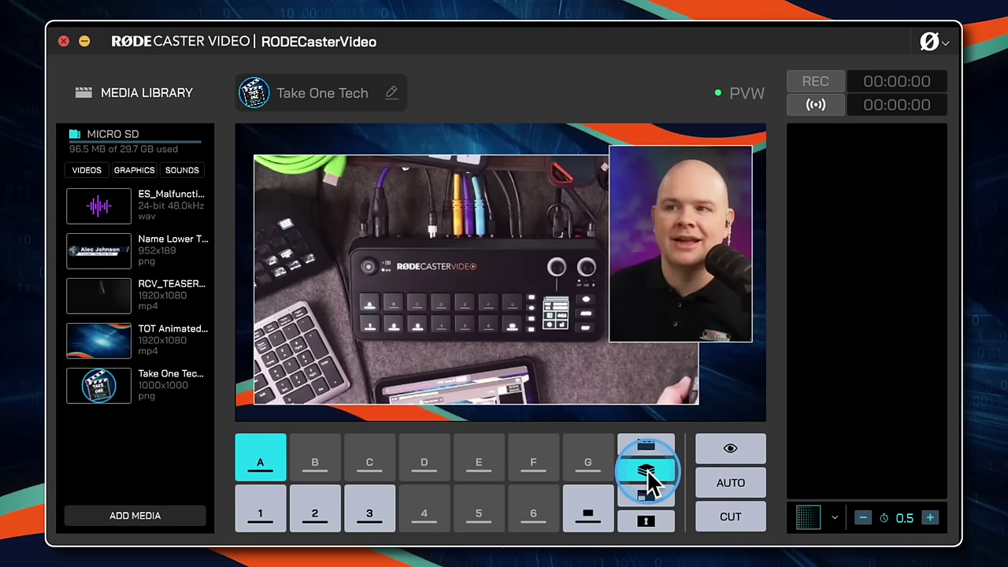
left_click(329, 456)
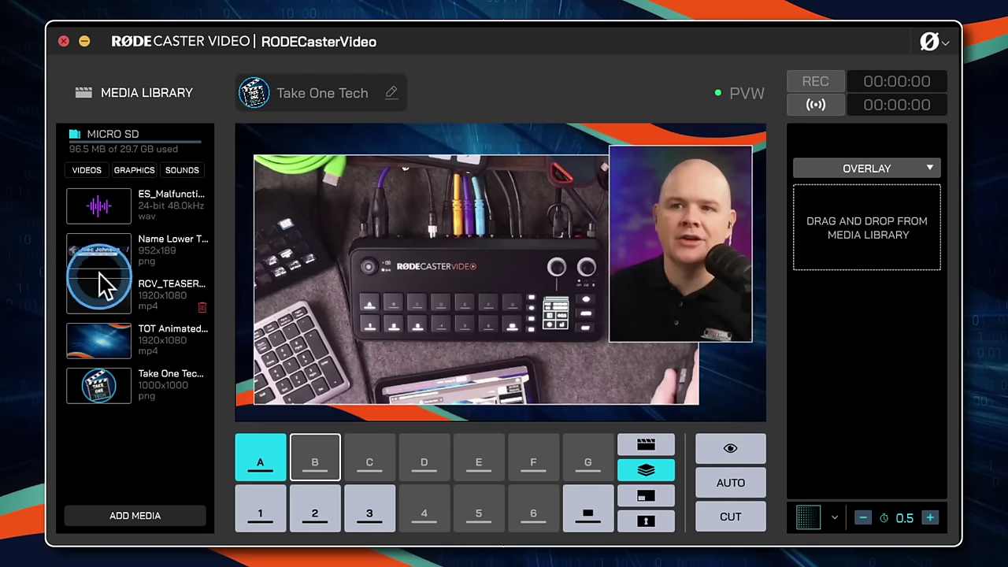
left_click_drag(100, 260, 883, 229)
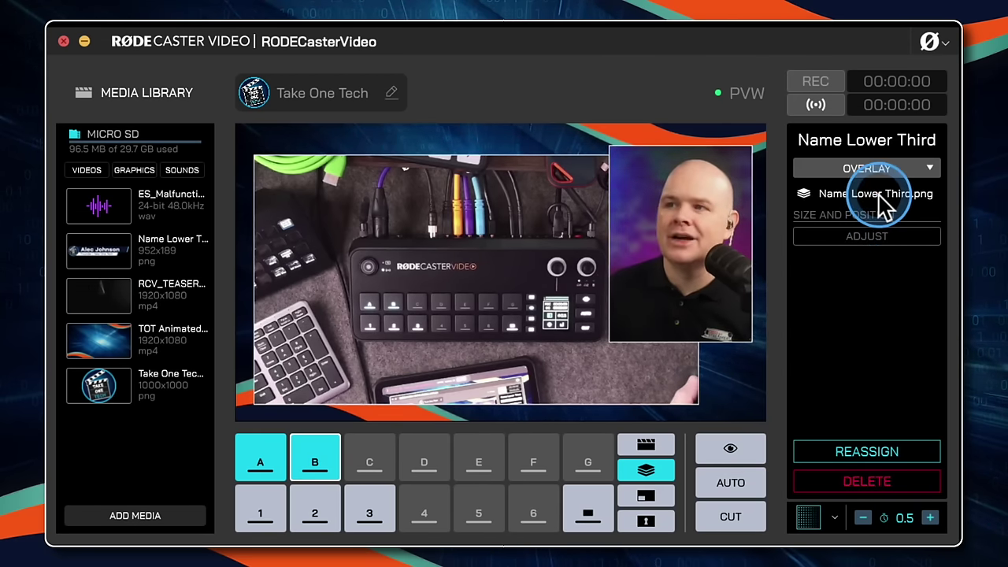
mouse_move(347, 449)
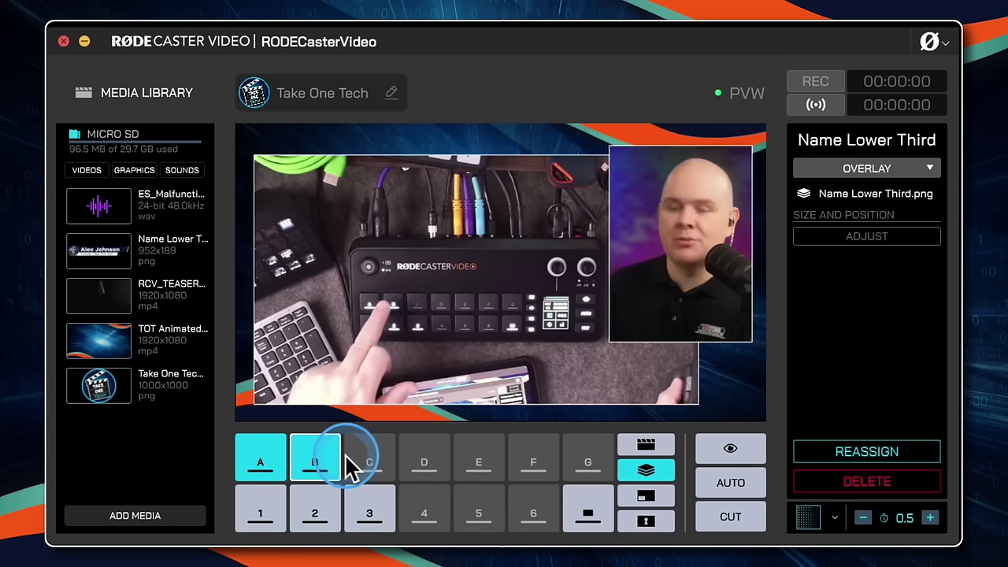
left_click(345, 455)
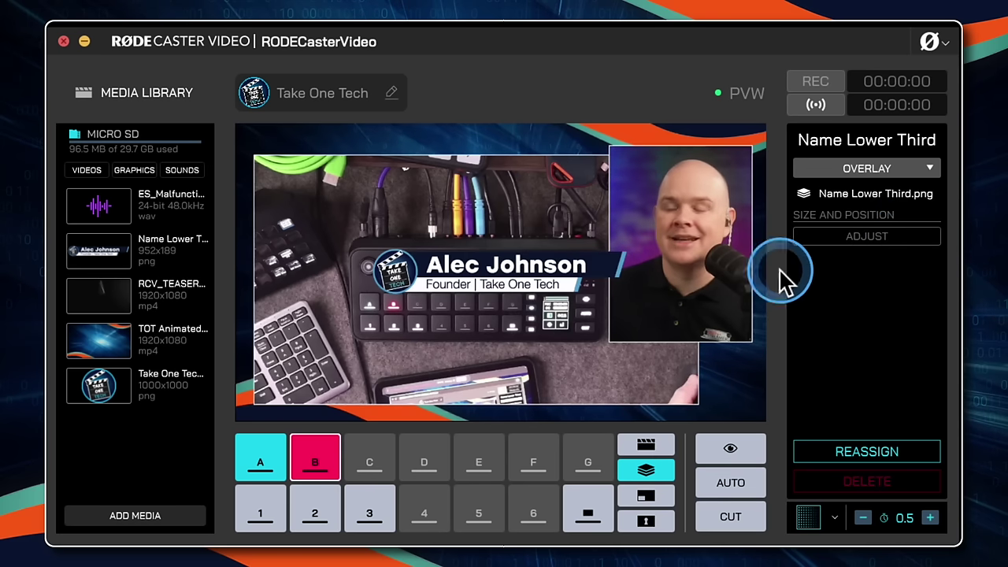
Move the lower third overlay to the lower-left corner of the frame and shrink it to about 722 by 143 pixels.
left_click(867, 237)
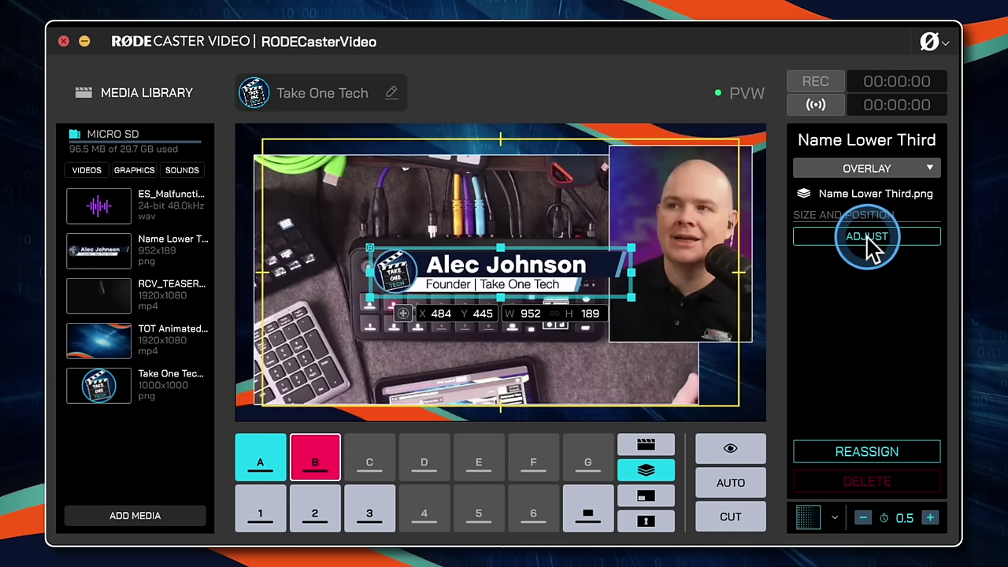
left_click_drag(555, 272, 432, 386)
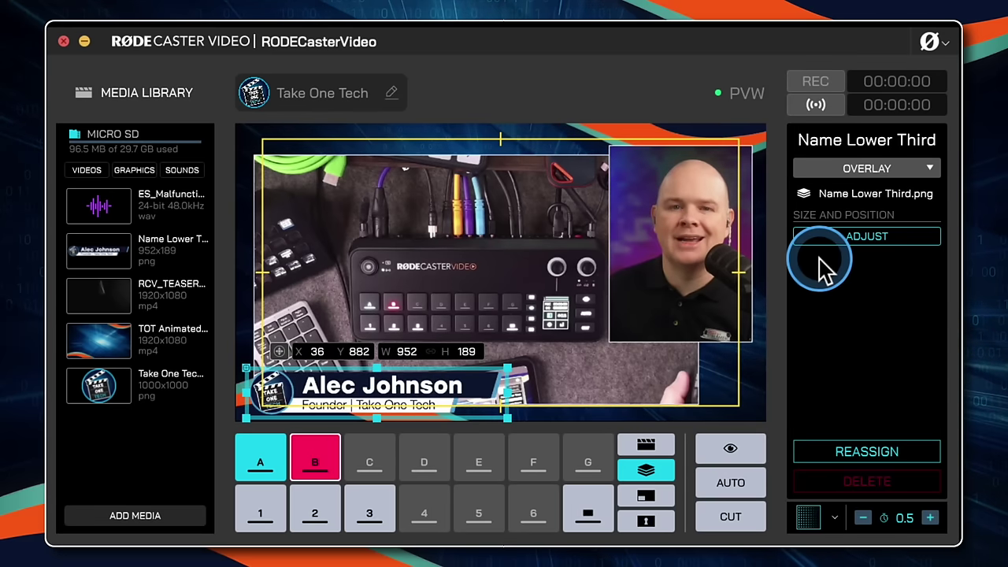
left_click_drag(506, 366, 425, 392)
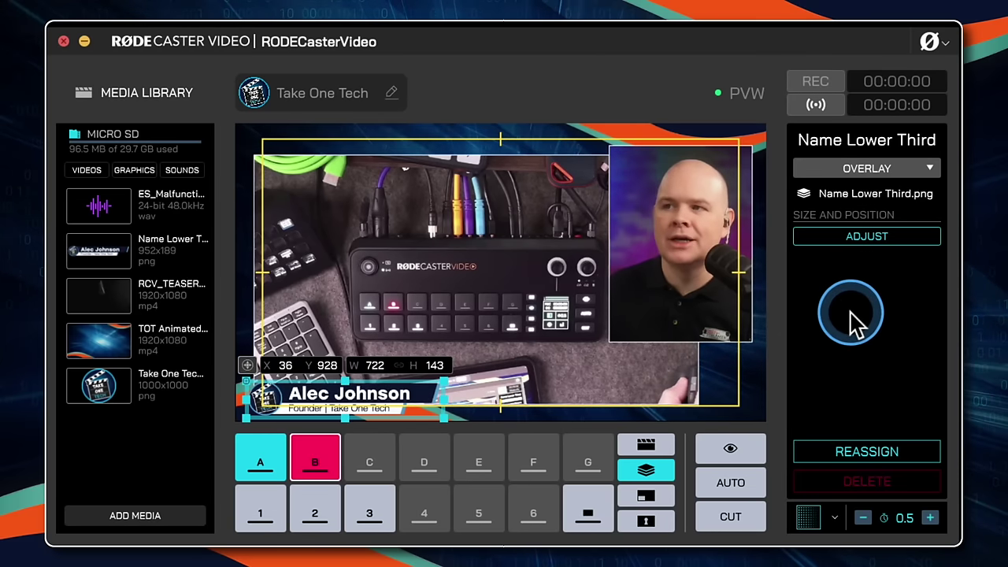
Bring the previewed Scene B live and return Scene A to the live output.
mouse_move(323, 484)
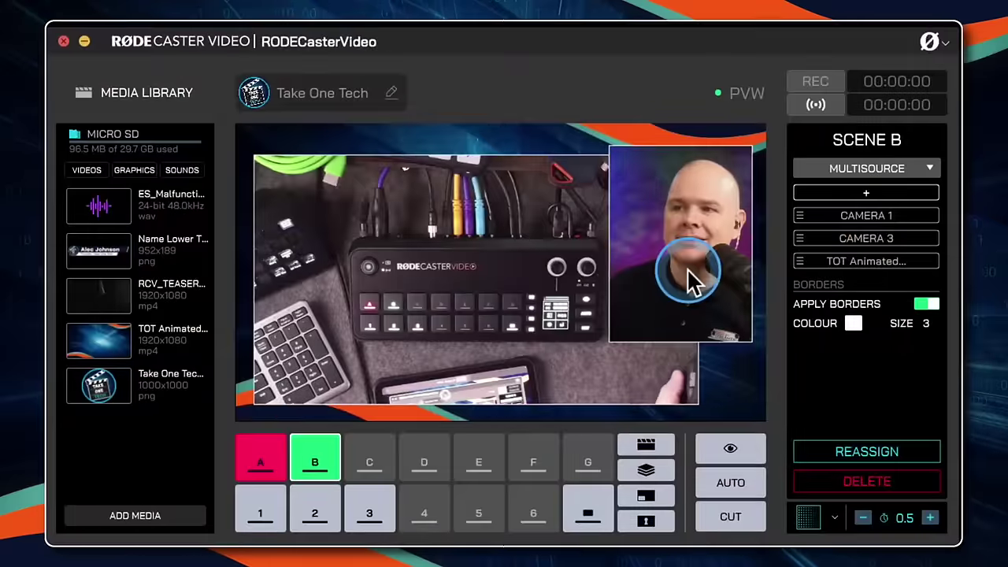
left_click(737, 490)
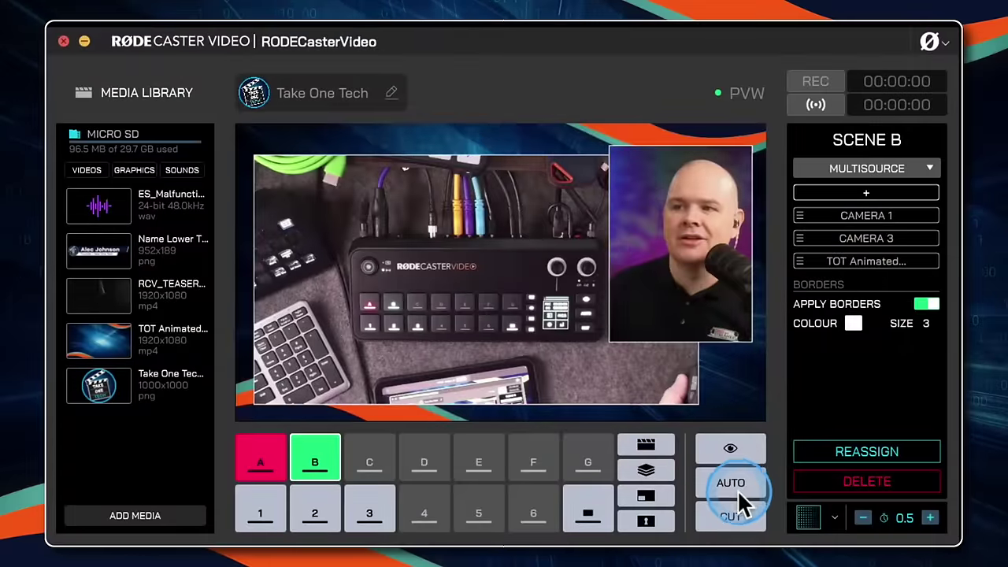
left_click(733, 512)
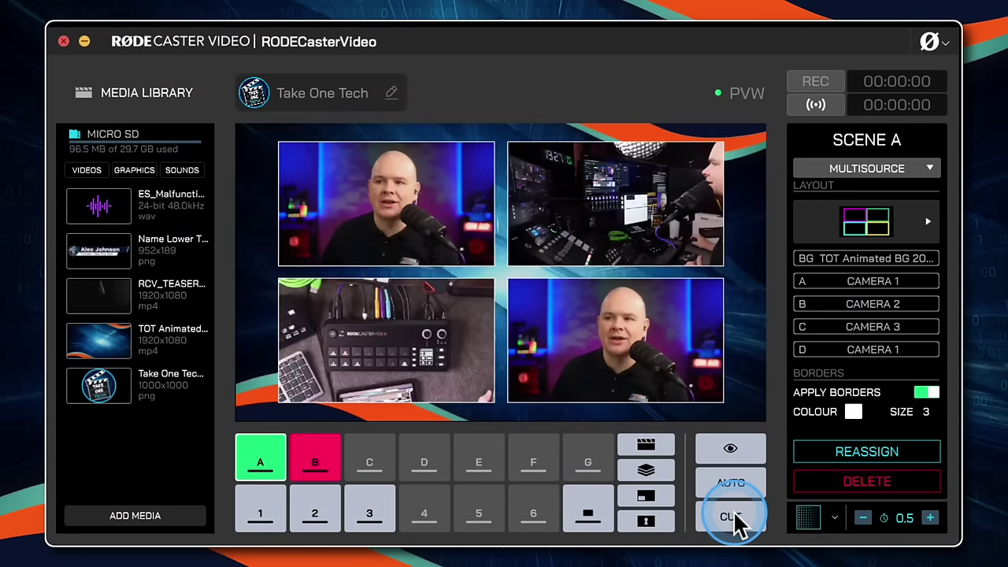
left_click(730, 485)
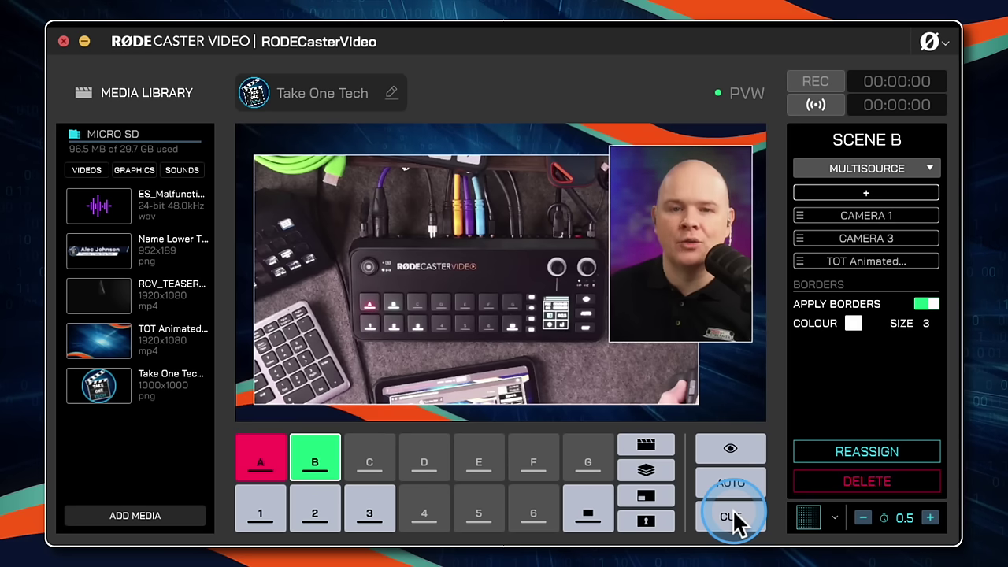
Preview Camera 1, Camera 2, Camera 3 and Scene B in turn, finishing with Camera 2 in preview.
left_click(263, 517)
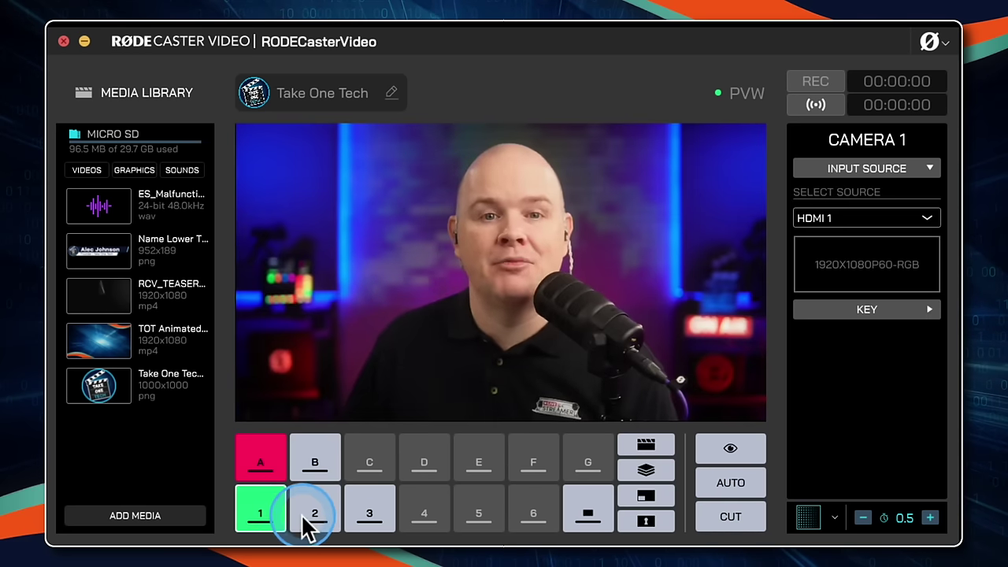
left_click(315, 510)
left_click(367, 516)
left_click(317, 468)
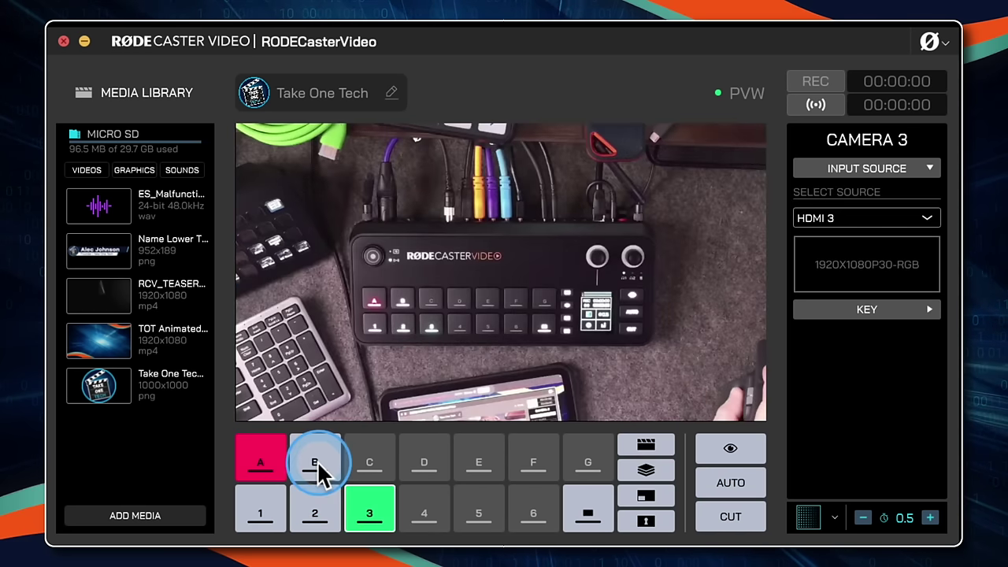
left_click(328, 503)
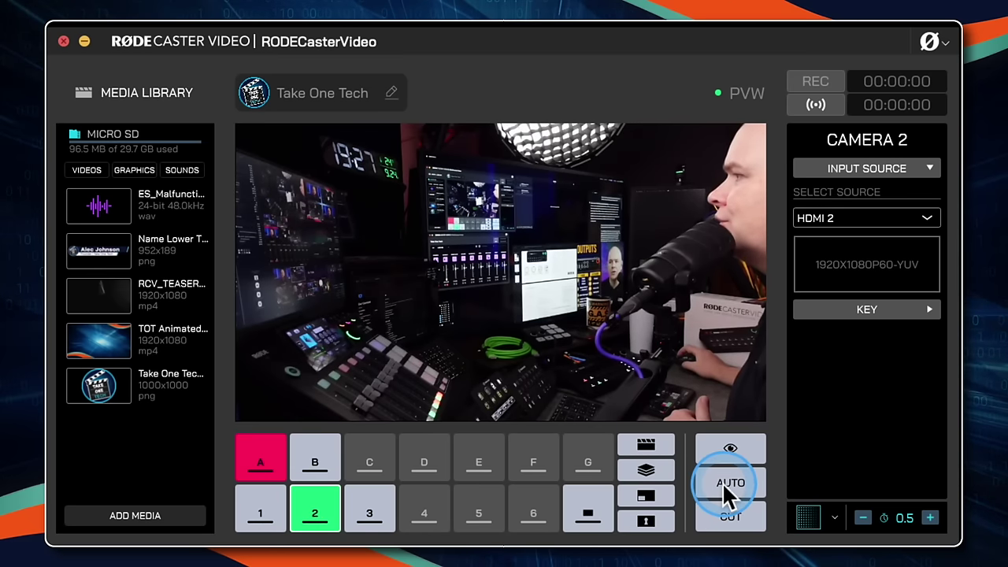
Transition Camera 2 to the live output with Auto and bring Scene A back live.
left_click(726, 516)
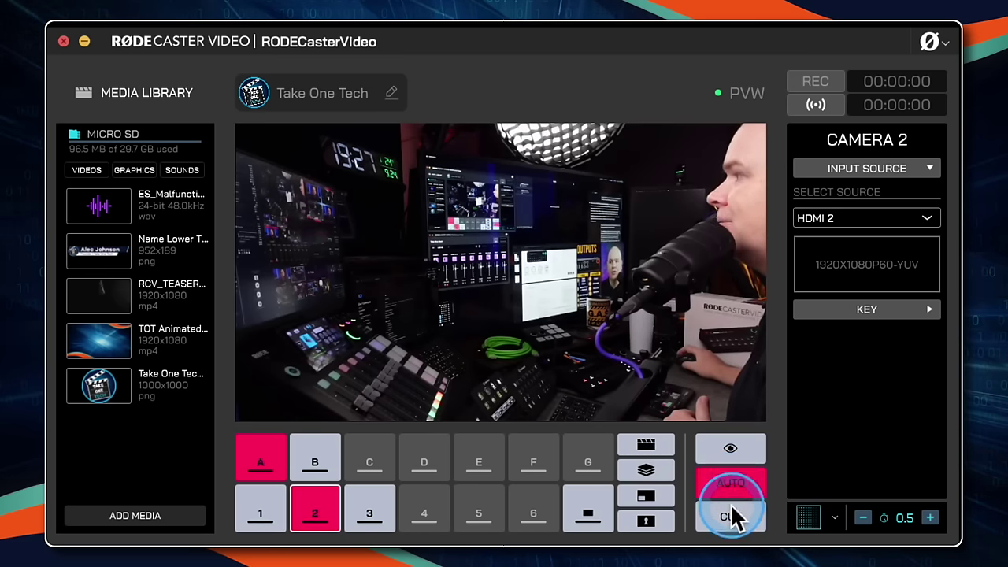
left_click(731, 520)
left_click(736, 483)
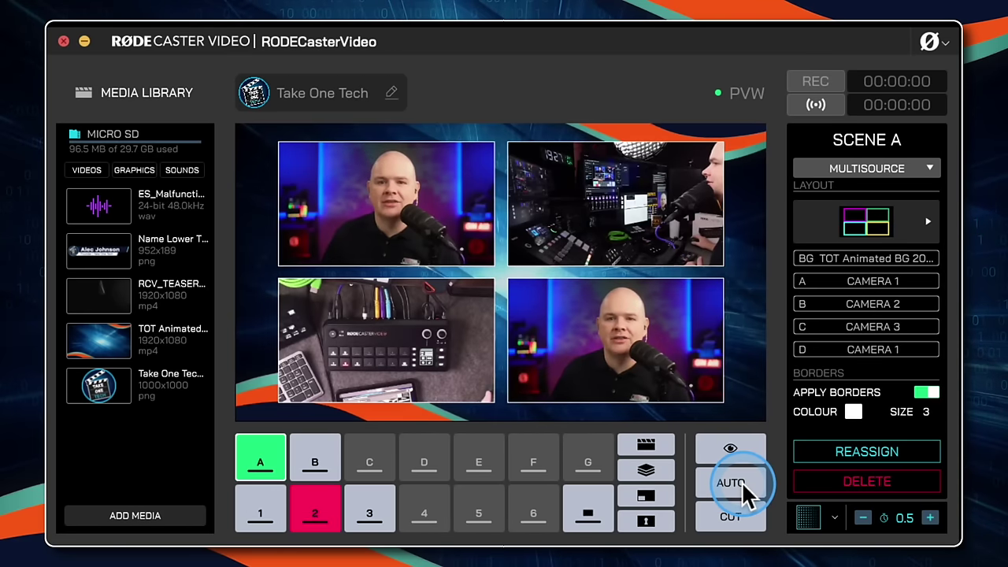
left_click(740, 524)
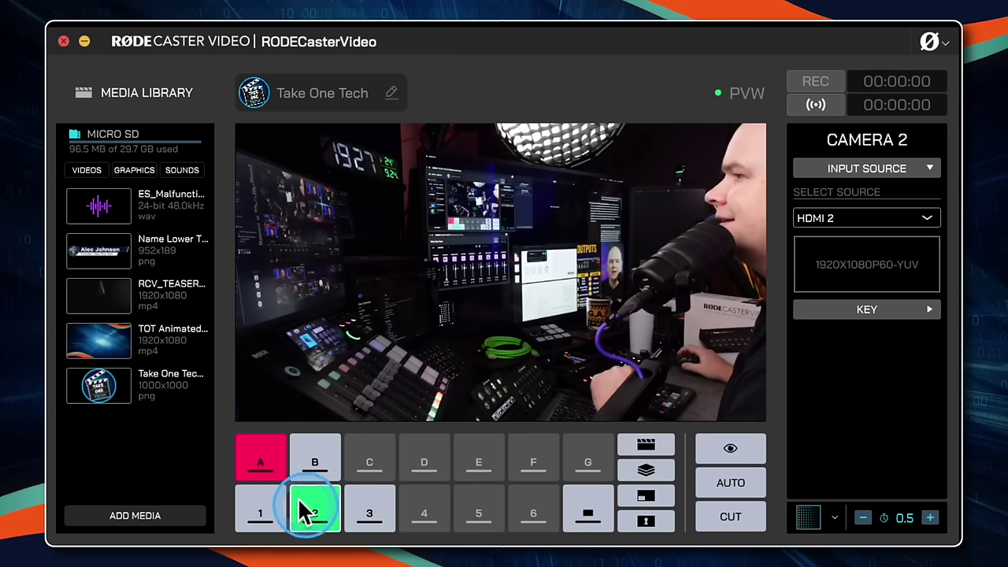
Cycle the preview through Scene B, Camera 2 and Camera 3, finishing with Scene A while Camera 1 stays live.
mouse_move(569, 489)
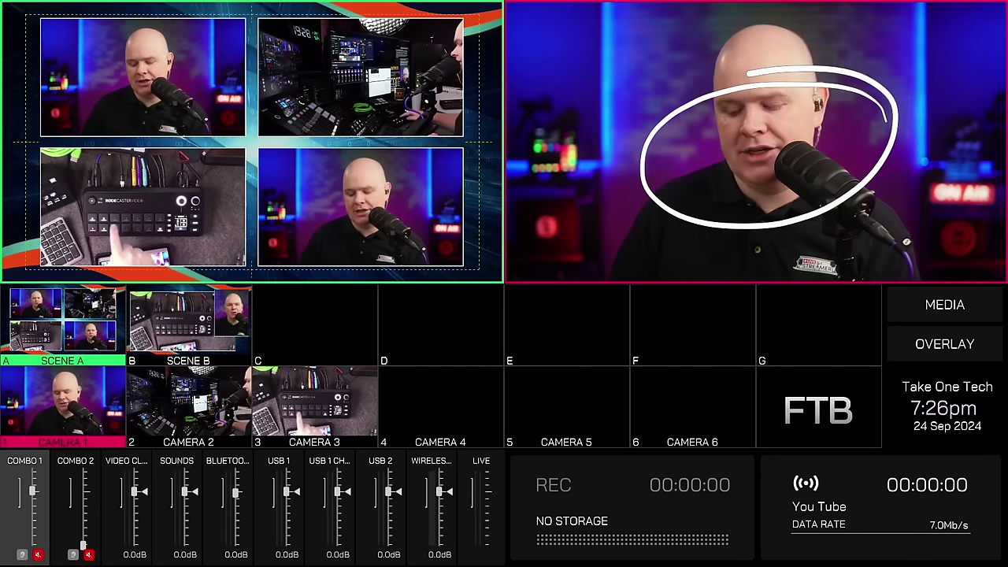
left_click(189, 323)
left_click(189, 402)
left_click(314, 402)
left_click(188, 323)
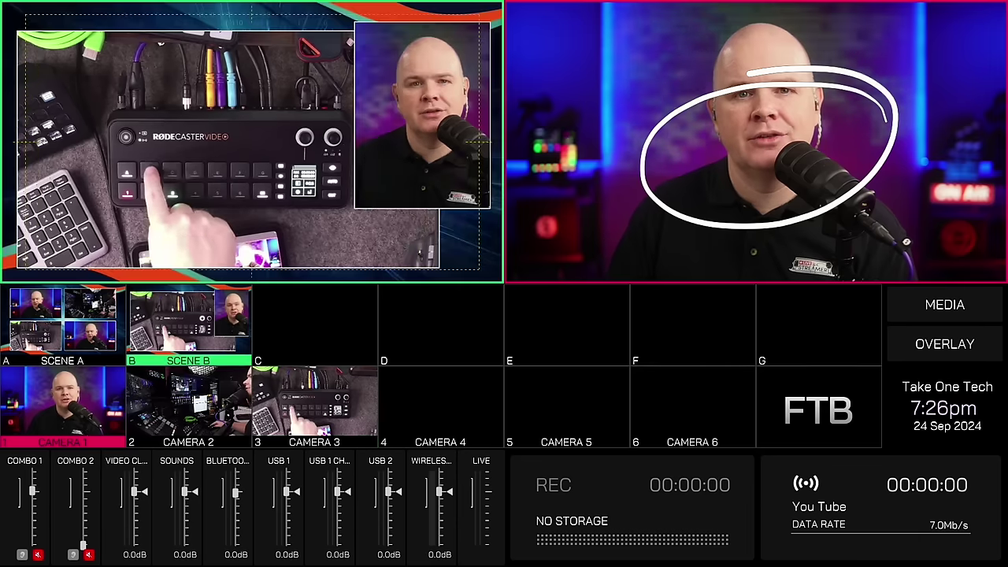
left_click(62, 323)
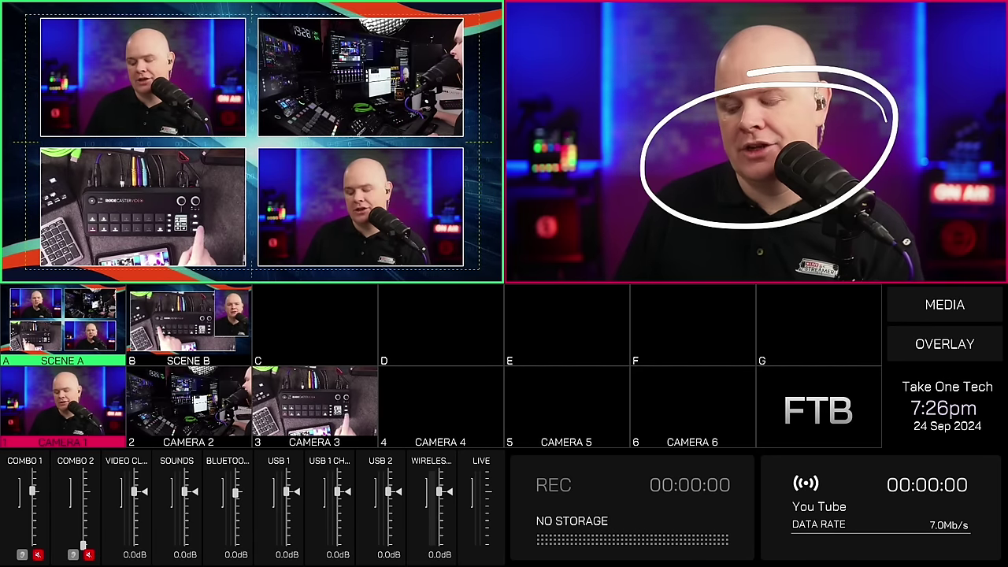
key("space")
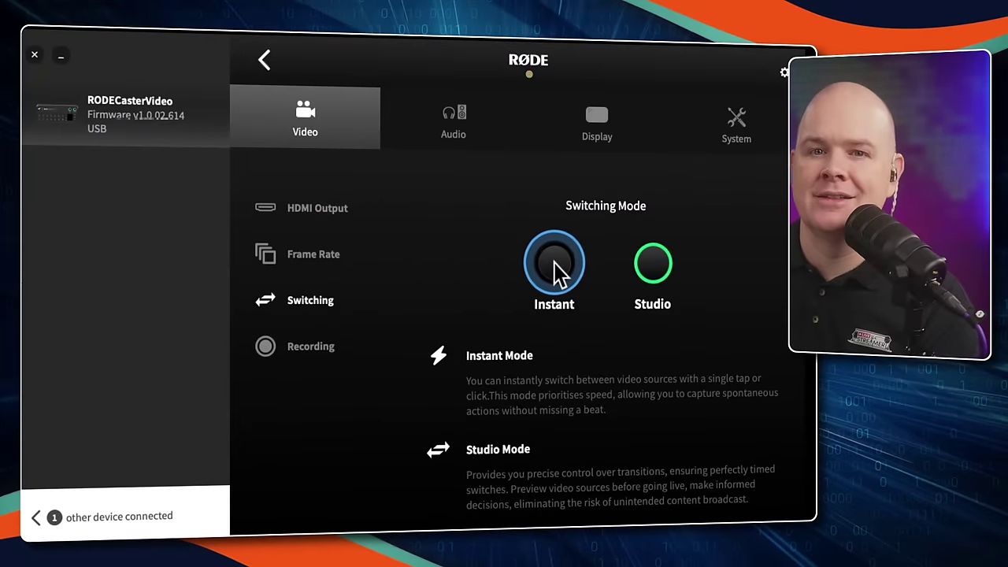
Set the video switching mode to Instant.
left_click(555, 266)
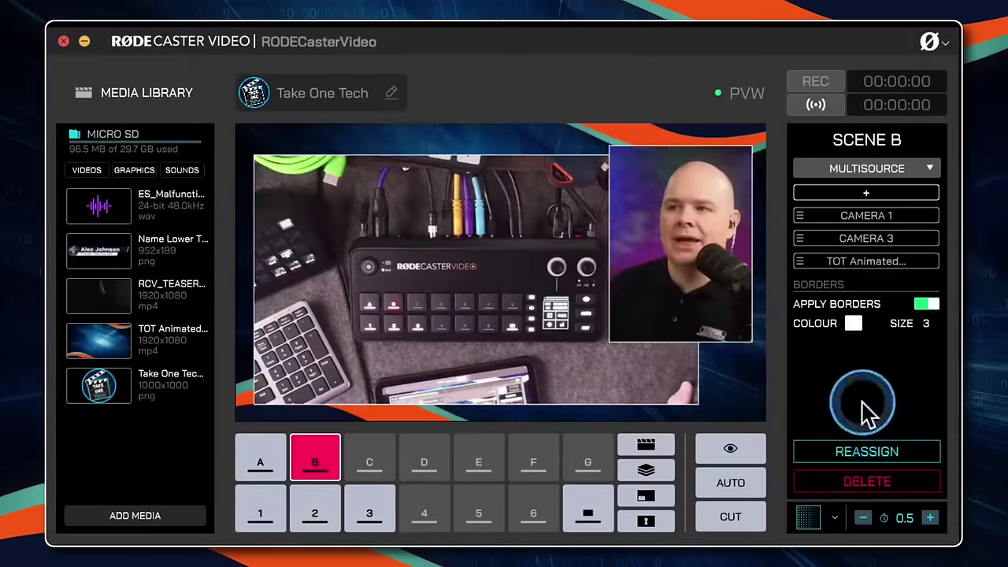
Browse the available transition types and set the scene transition to the first directional wipe.
left_click(820, 520)
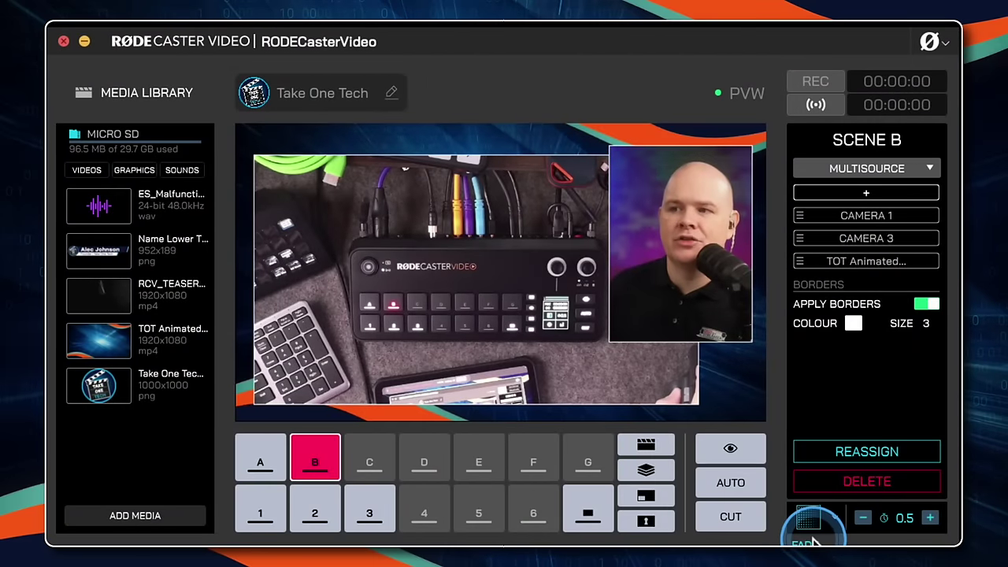
scroll(768, 51, "down", 2)
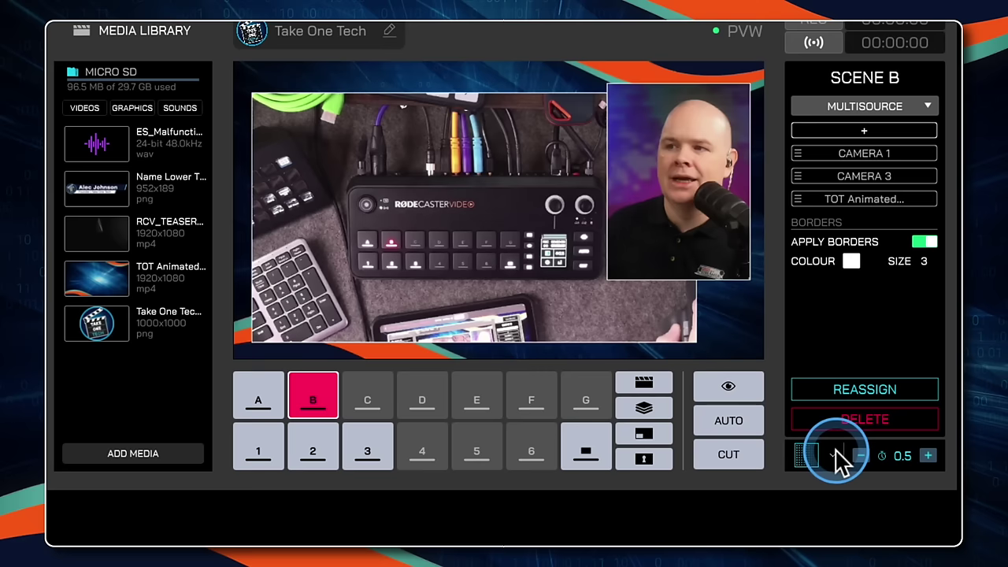
left_click(833, 463)
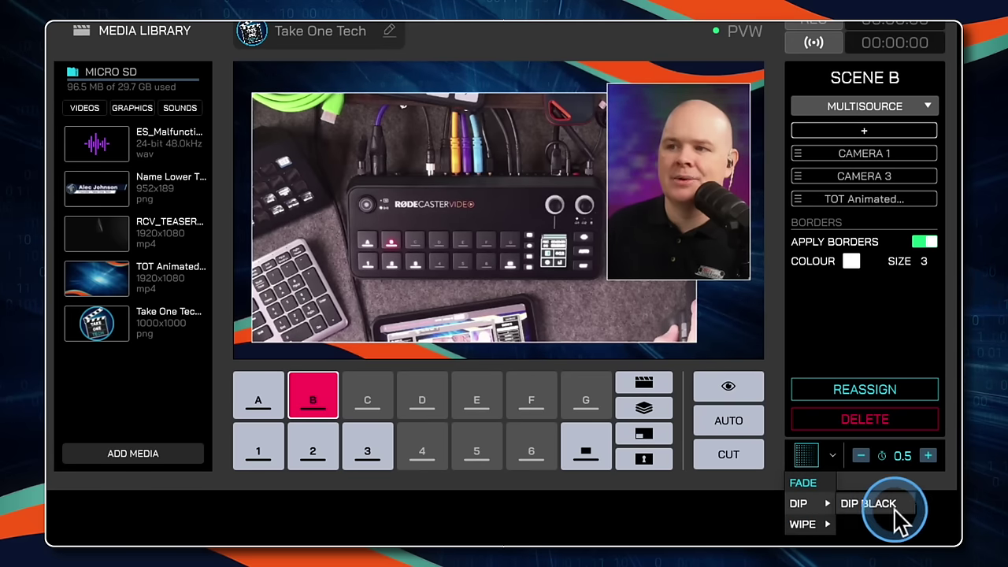
mouse_move(832, 522)
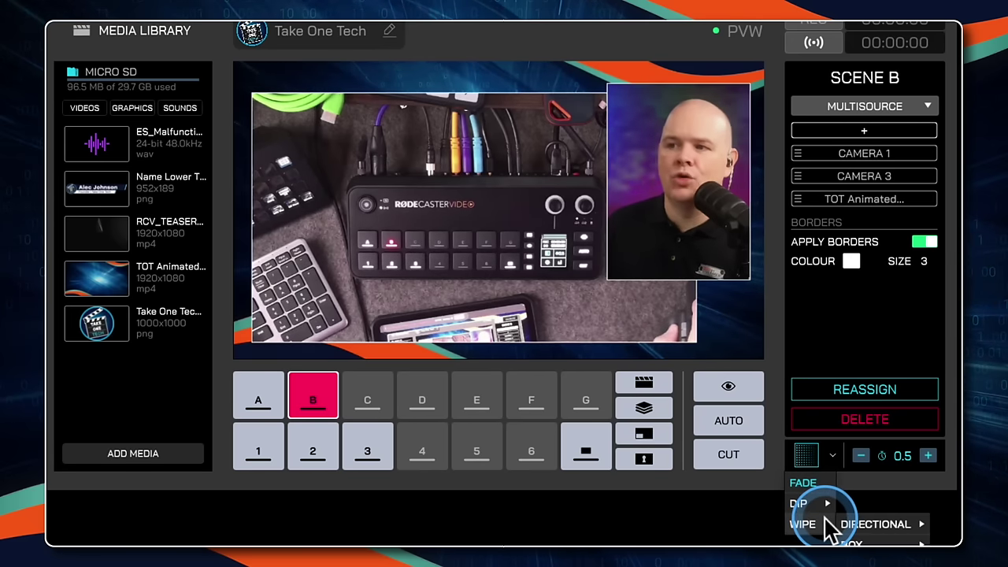
mouse_move(898, 528)
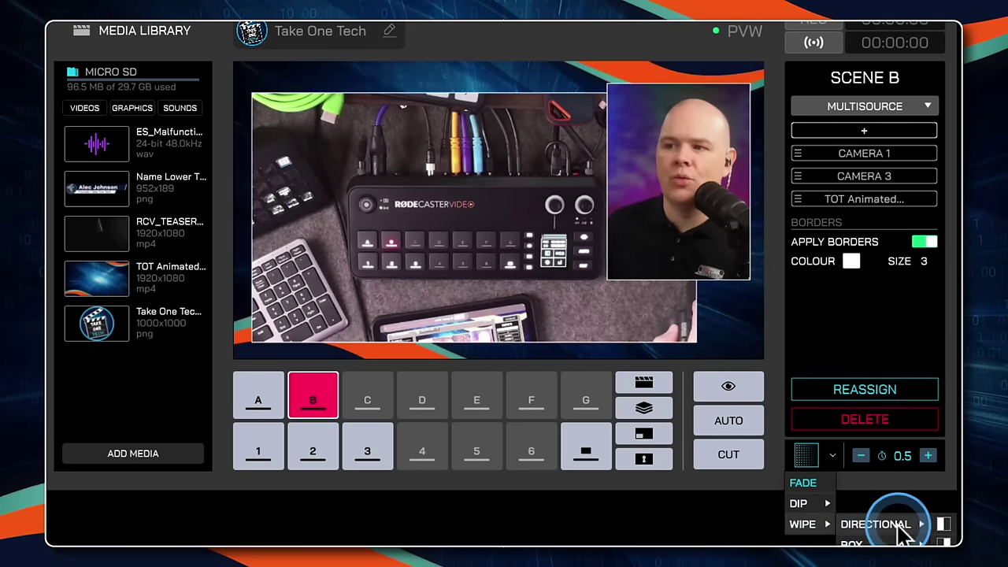
left_click(949, 525)
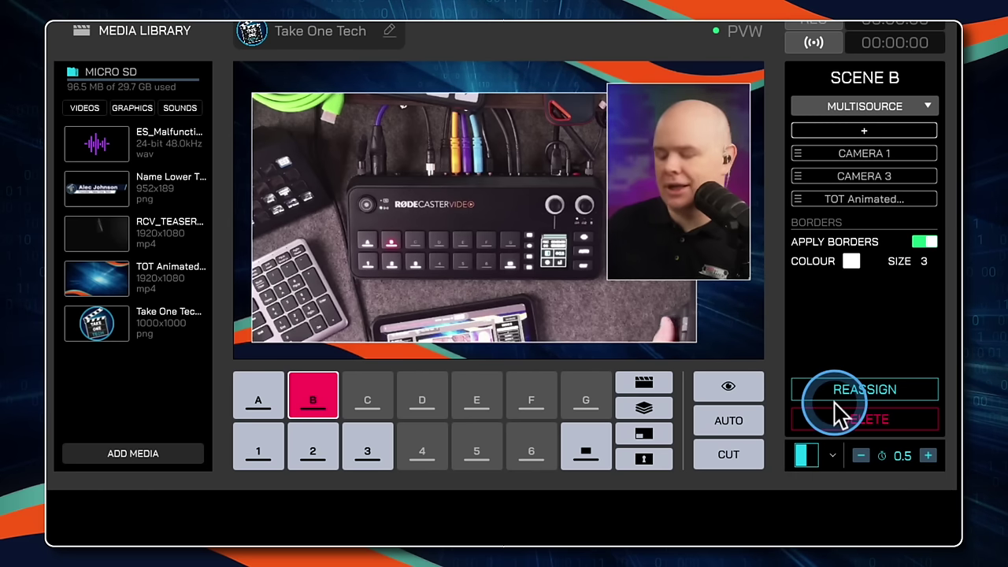